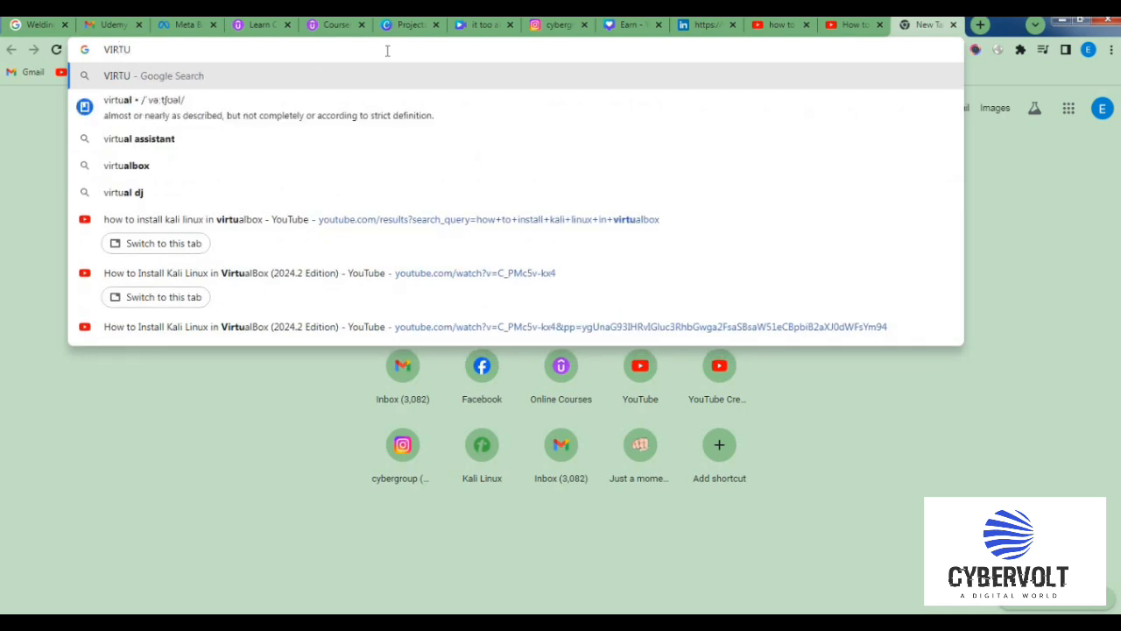
Step: Search Google for VirtualBox and open the Downloads page of virtualbox.org
{"action": "type", "text": "ual"}
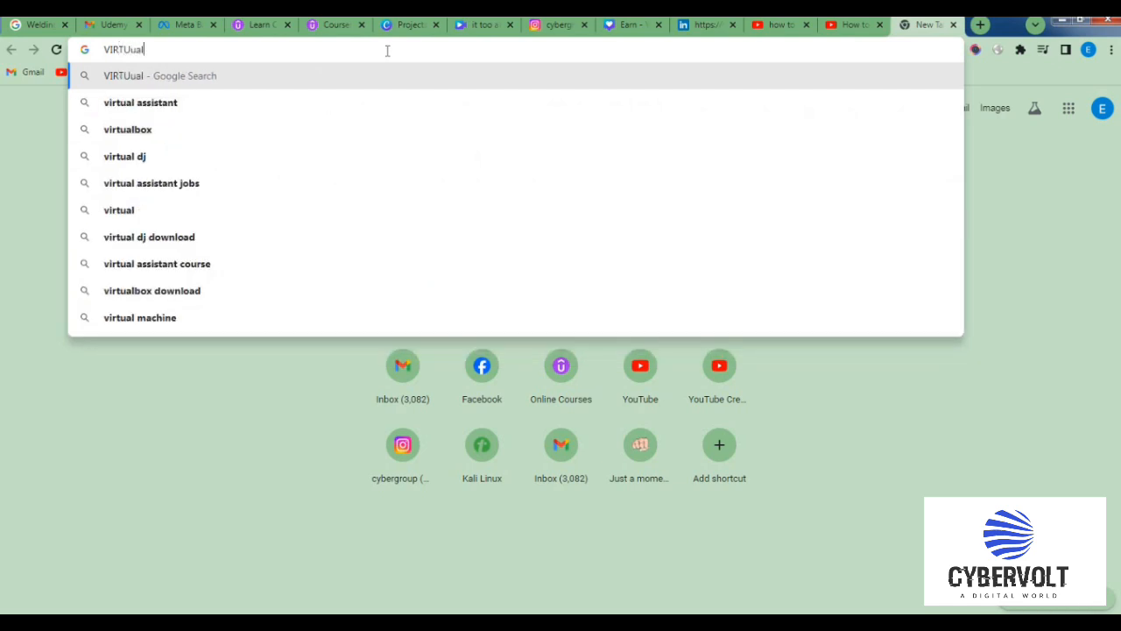
{"action": "type", "text": "box"}
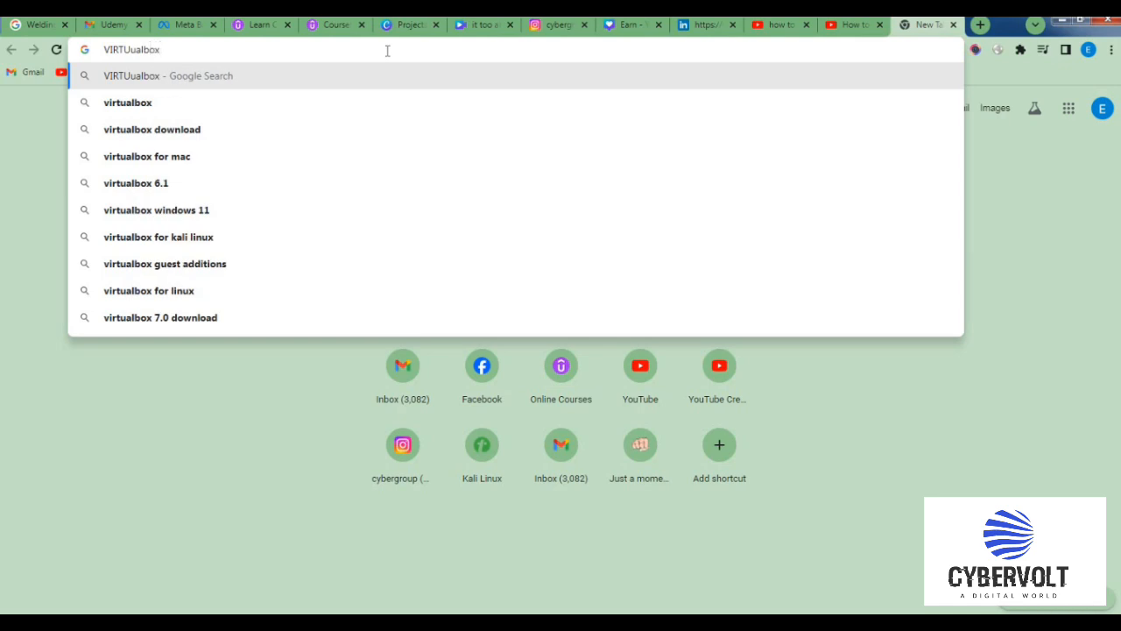
{"action": "key", "text": "Return"}
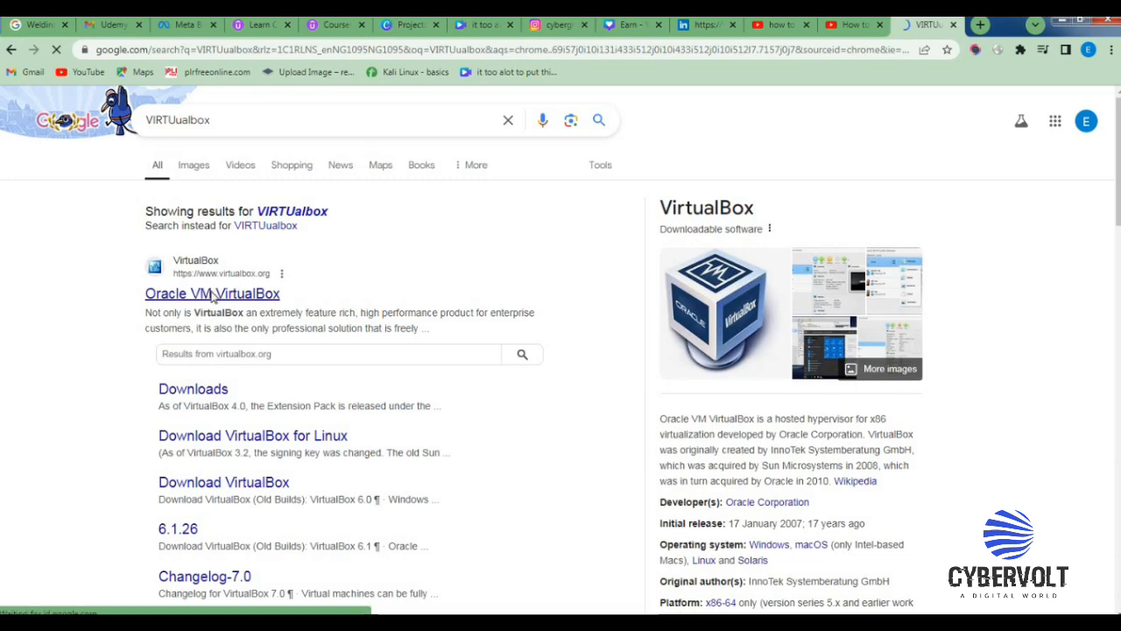
{"action": "left_click", "coordinate": [211, 295]}
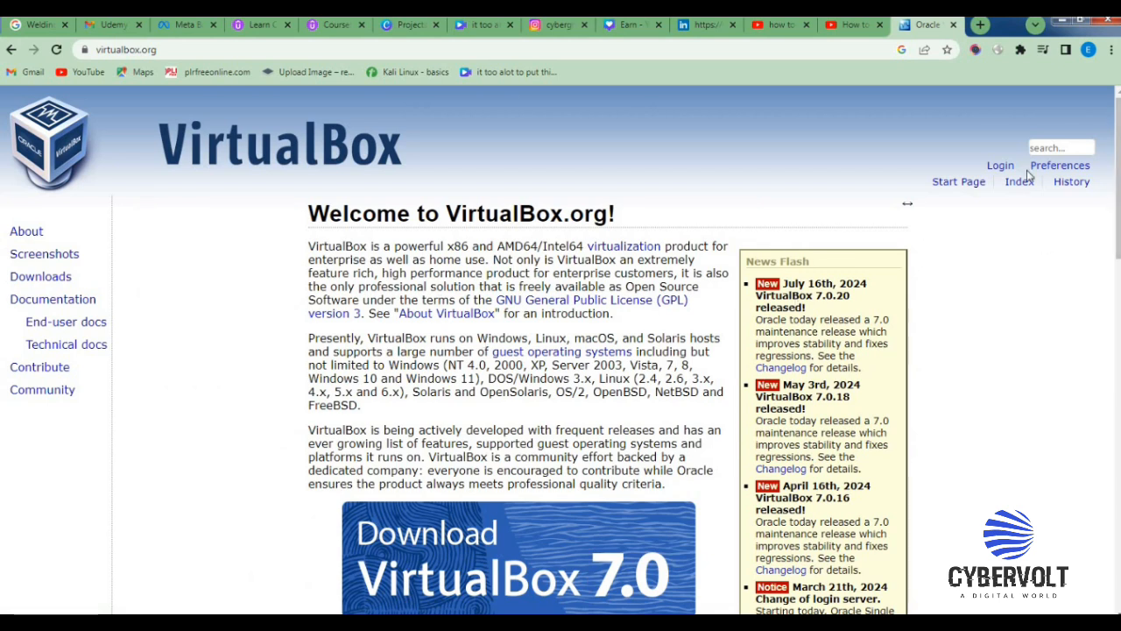
{"action": "left_click", "coordinate": [41, 277]}
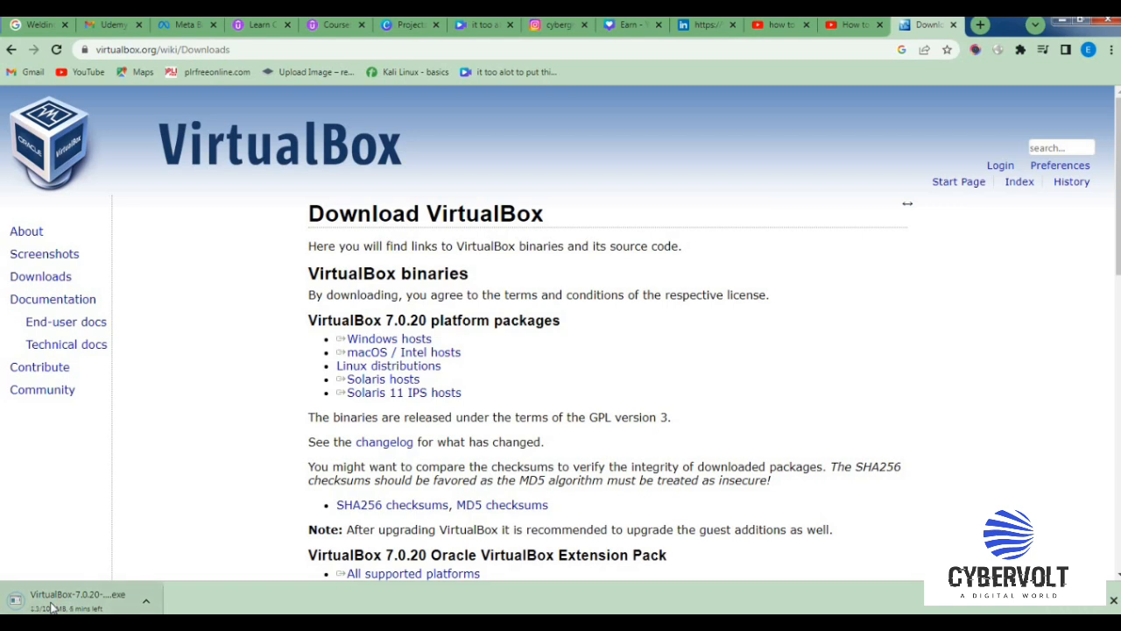
Step: Cancel the running download of the VirtualBox 7.0.20 installer
{"action": "right_click", "coordinate": [53, 604]}
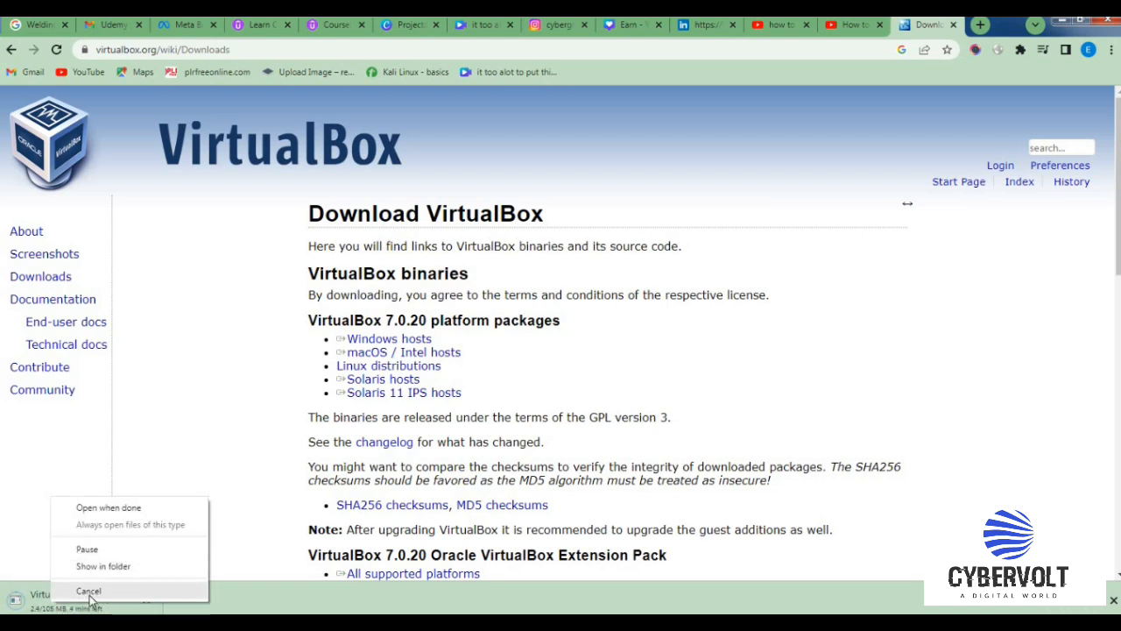
{"action": "left_click", "coordinate": [89, 591]}
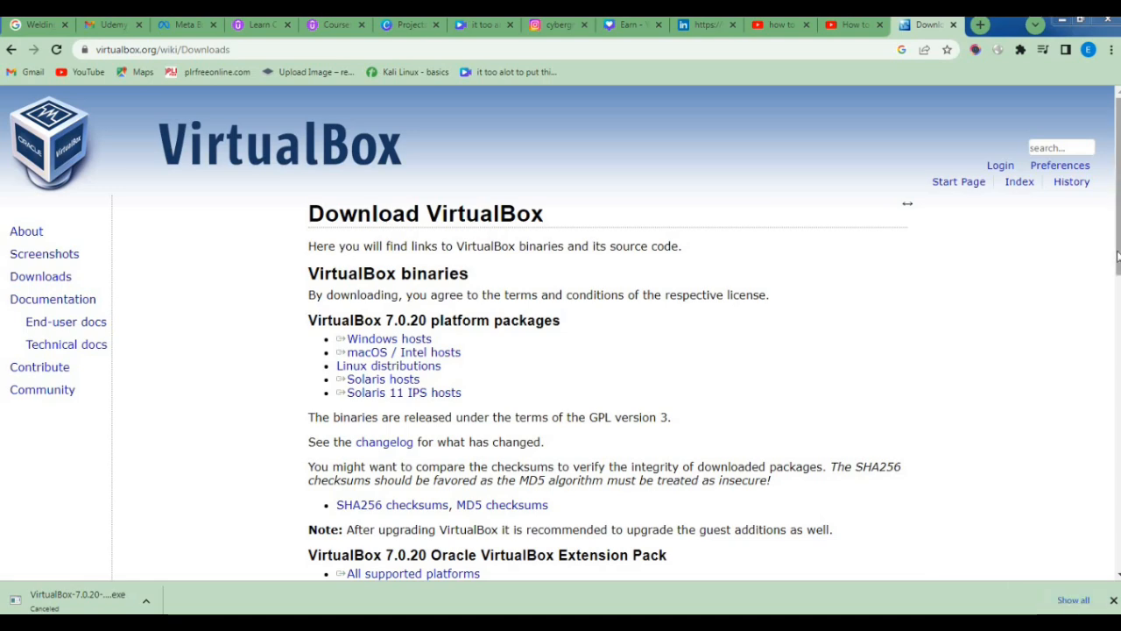
Step: Start downloading the VirtualBox 7.0.20 Extension Pack for all supported platforms, and cancel that download
{"action": "scroll", "coordinate": [799, 270], "scroll_direction": "down", "scroll_amount": 3}
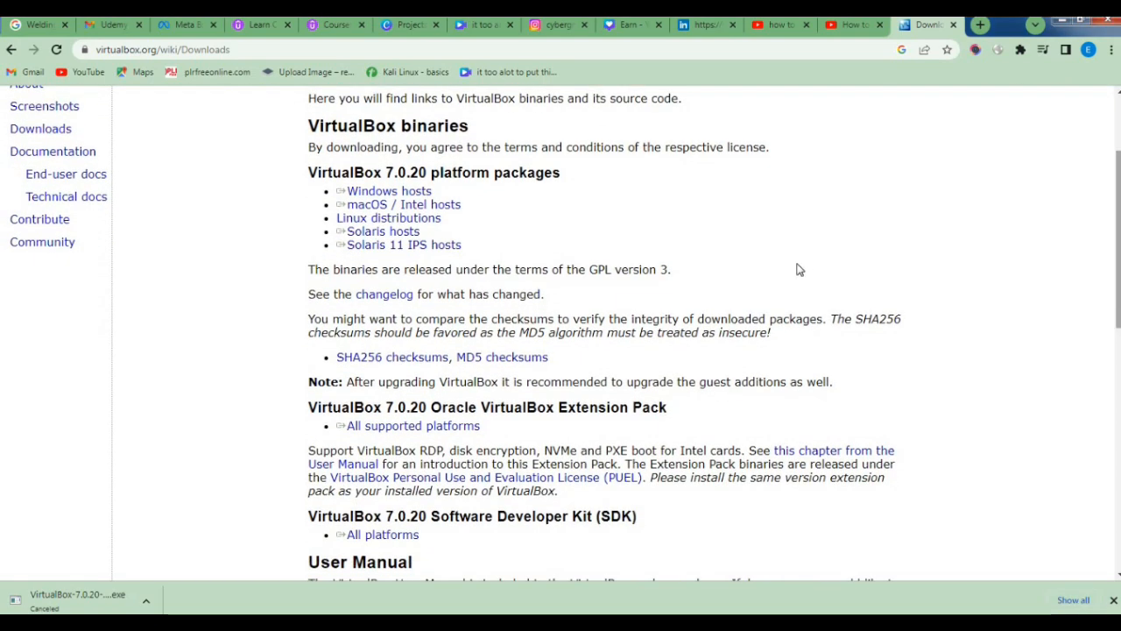
{"action": "left_click_drag", "start_coordinate": [376, 430], "coordinate": [326, 427]}
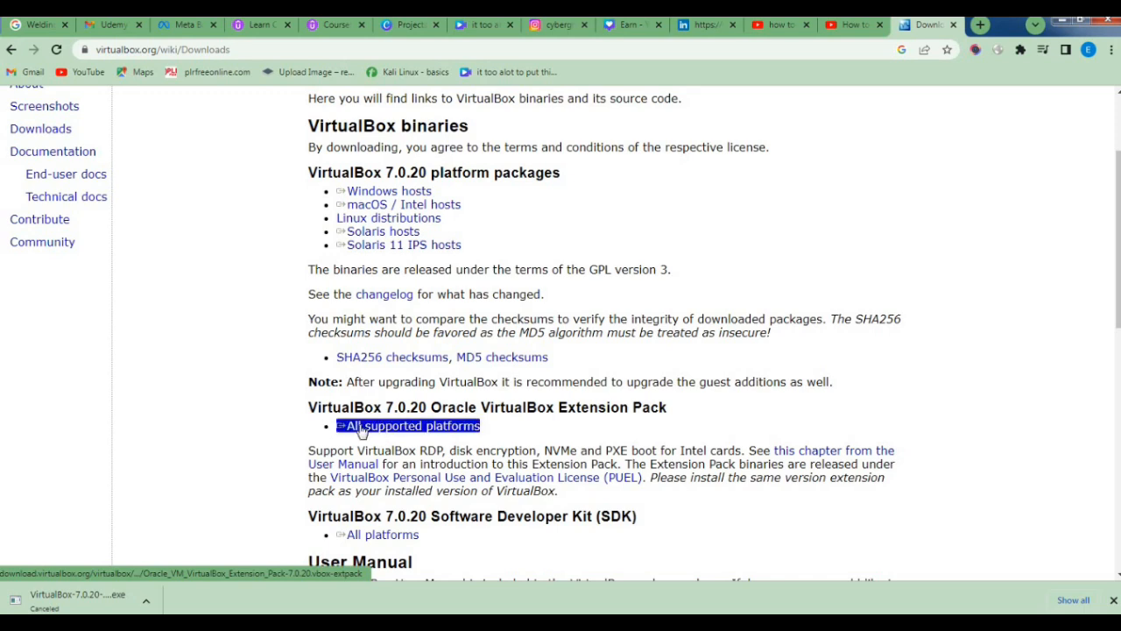
{"action": "left_click", "coordinate": [494, 403]}
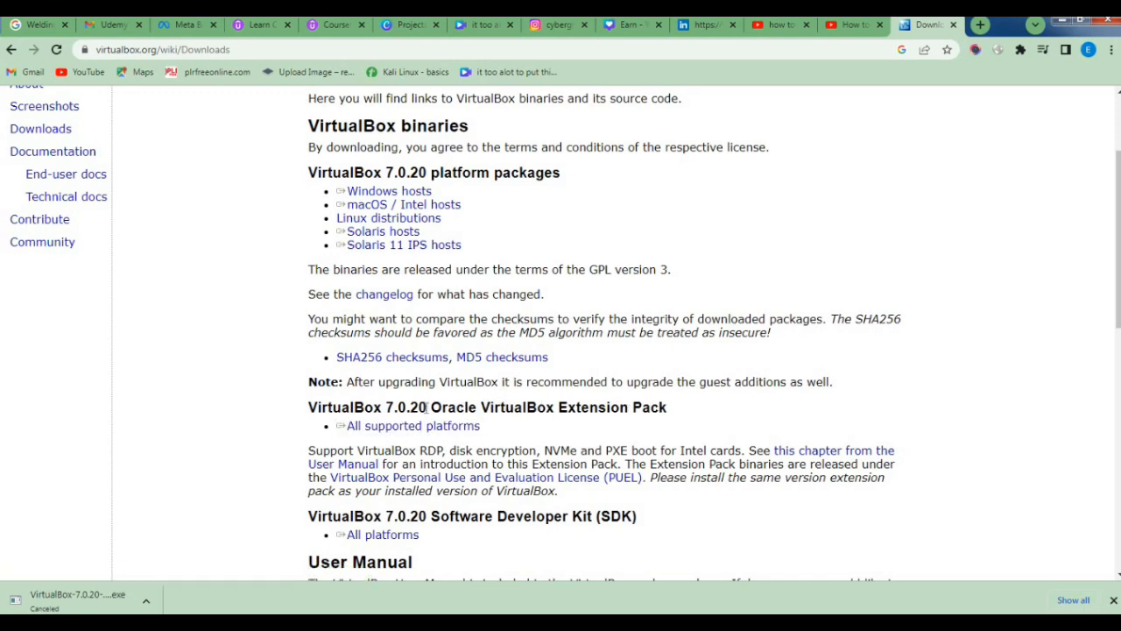
{"action": "left_click_drag", "start_coordinate": [473, 431], "coordinate": [408, 430]}
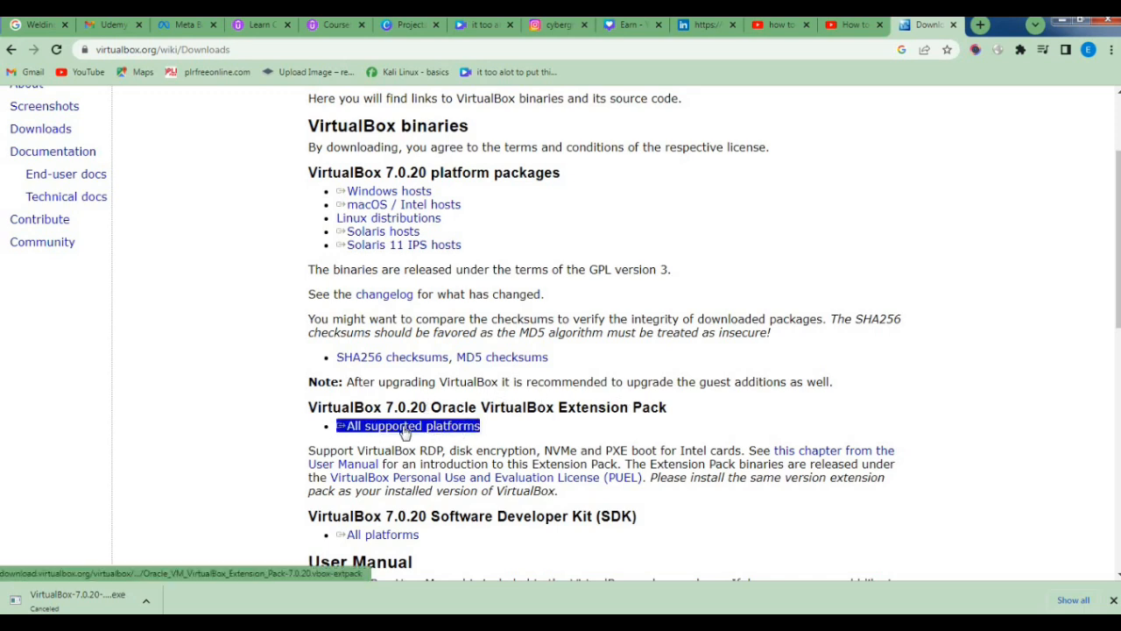
{"action": "left_click", "coordinate": [405, 432]}
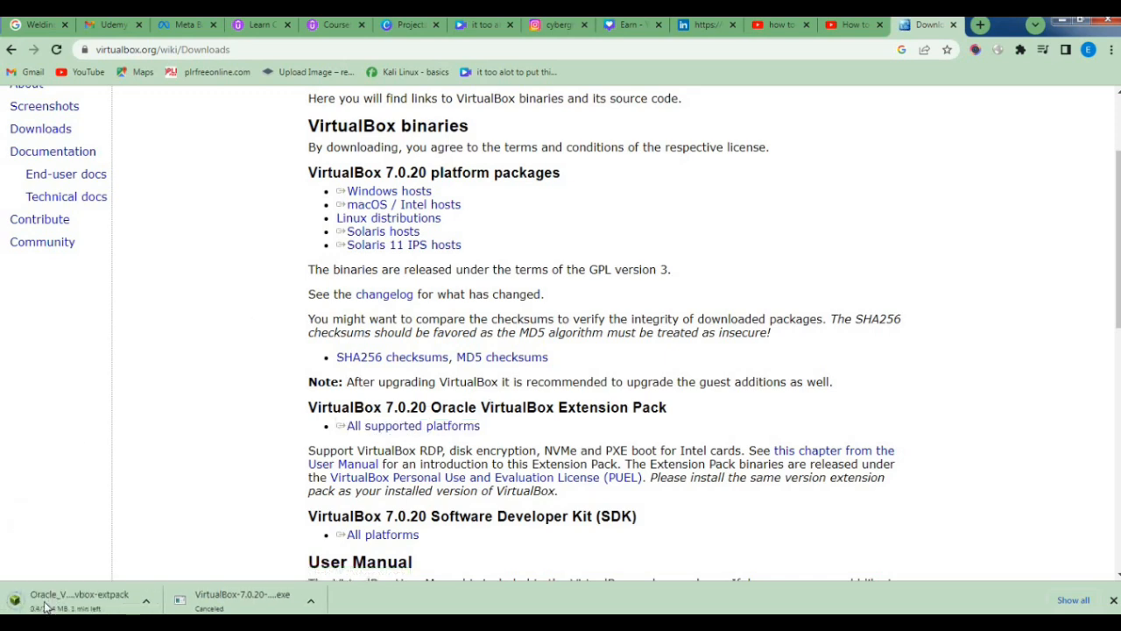
{"action": "right_click", "coordinate": [72, 602]}
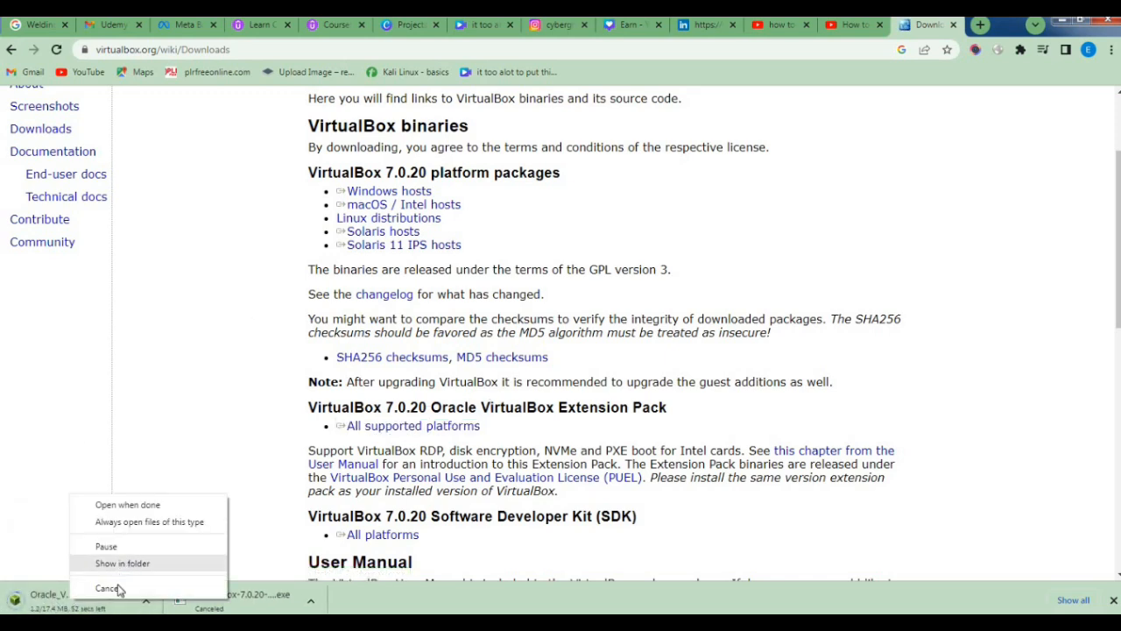
{"action": "left_click", "coordinate": [117, 585]}
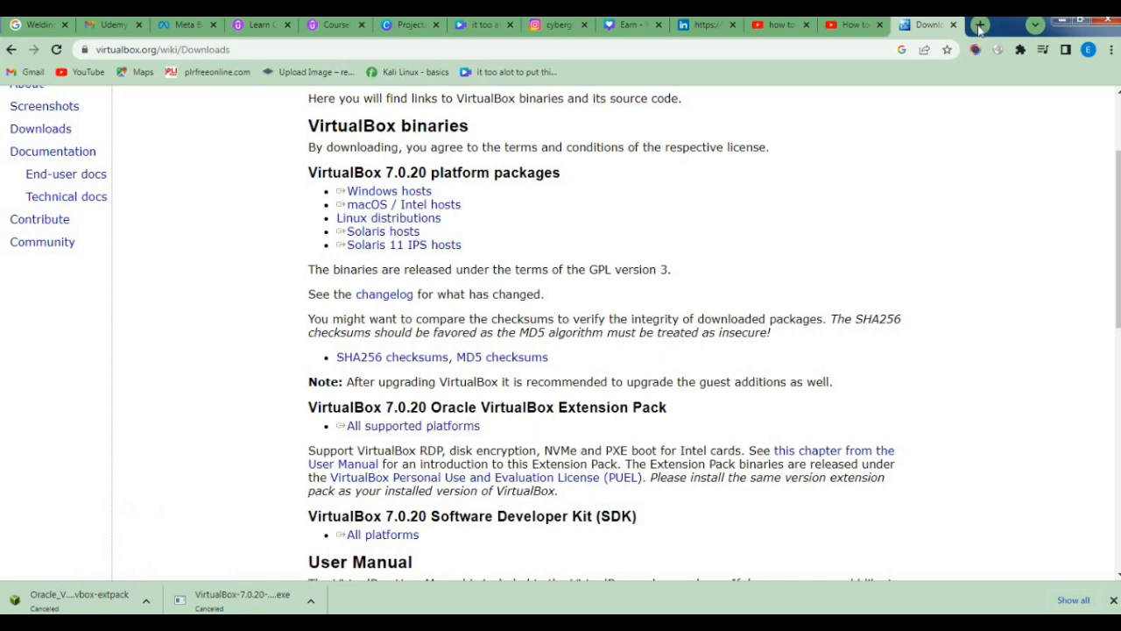
Step: Open the kali.org website in a new browser tab
{"action": "left_click", "coordinate": [980, 26]}
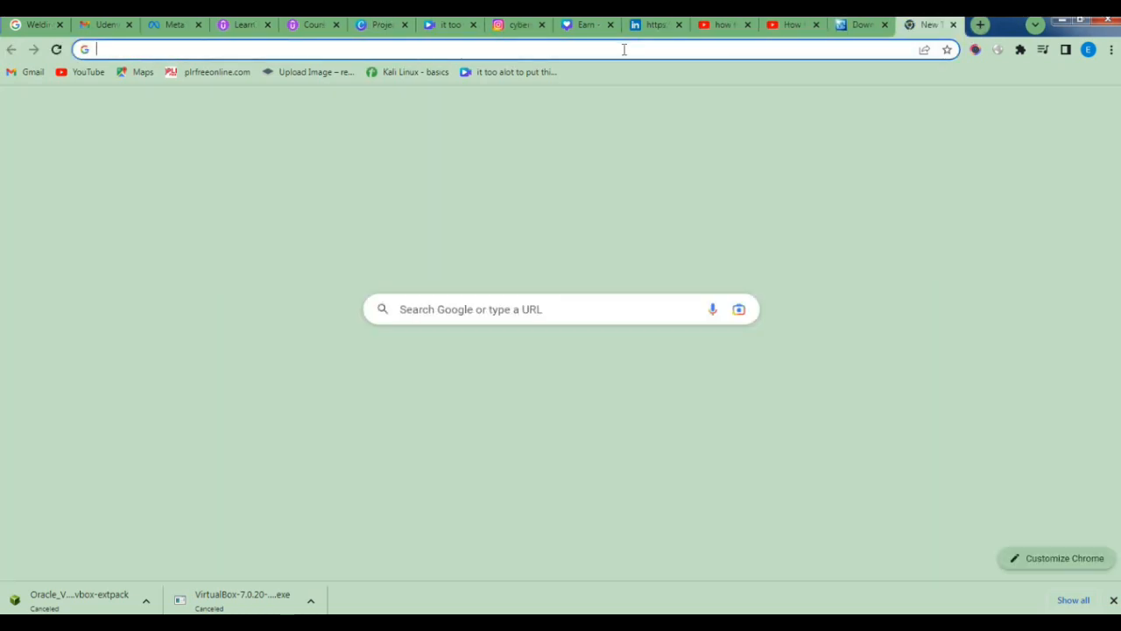
{"action": "type", "text": "kali"}
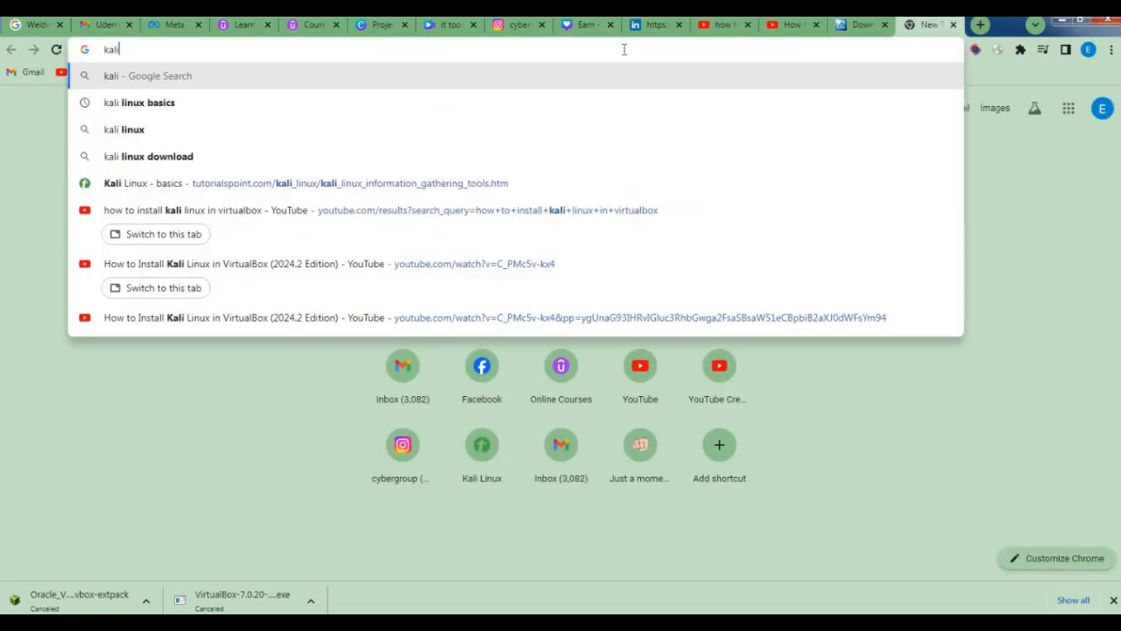
{"action": "type", "text": ".org"}
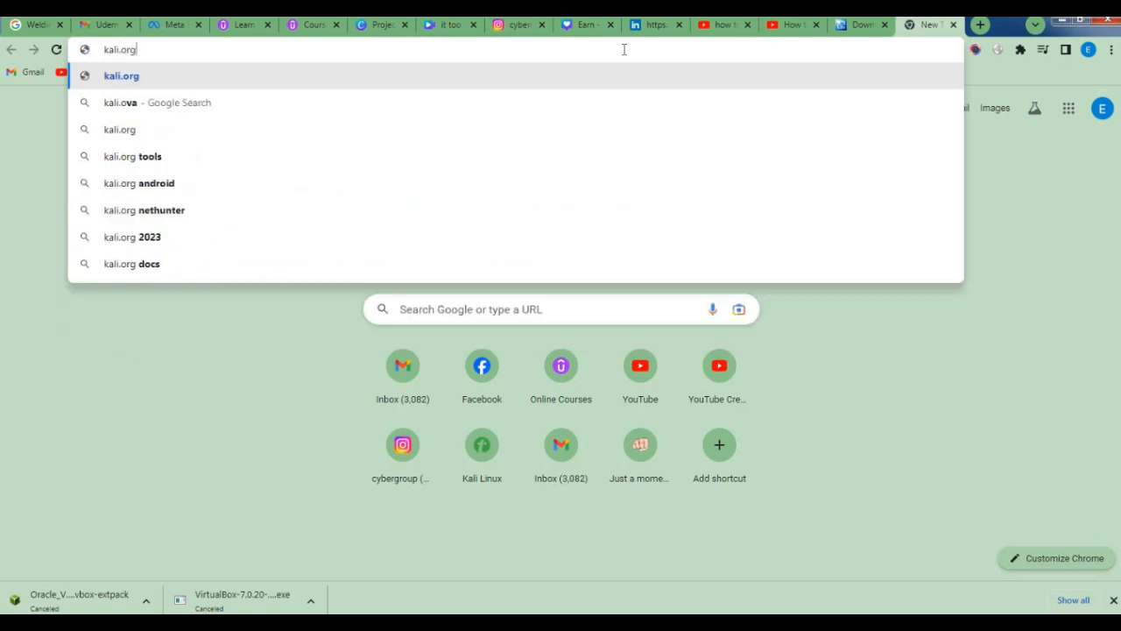
{"action": "key", "text": "Return"}
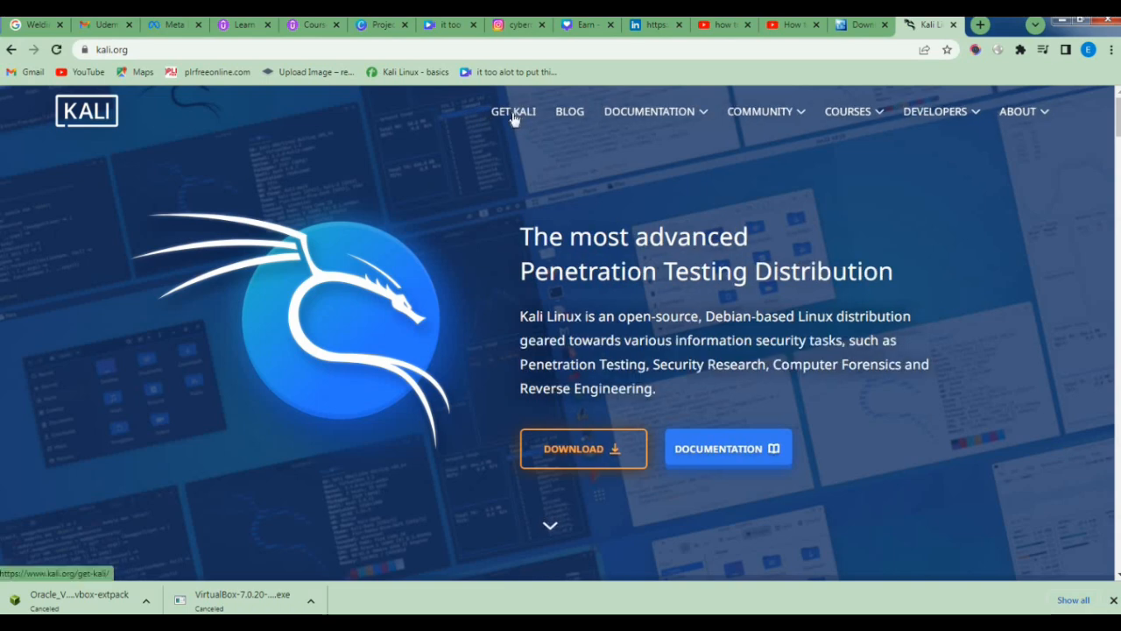
Step: Go to the Get Kali page and show the 64-bit pre-built virtual machine downloads
{"action": "left_click", "coordinate": [514, 117]}
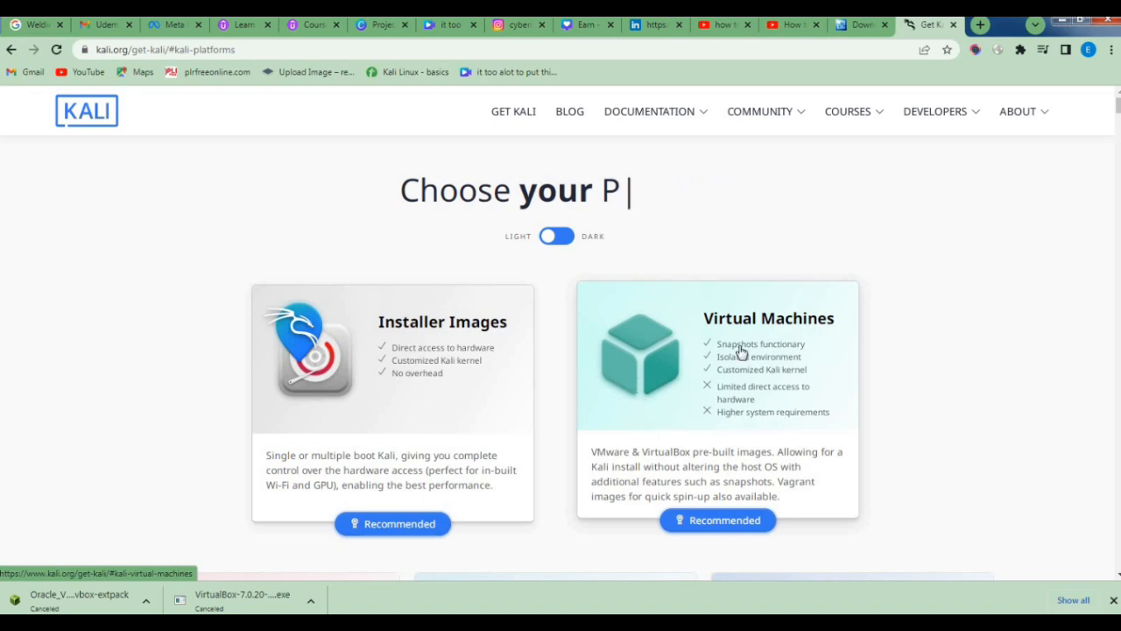
{"action": "left_click", "coordinate": [707, 394]}
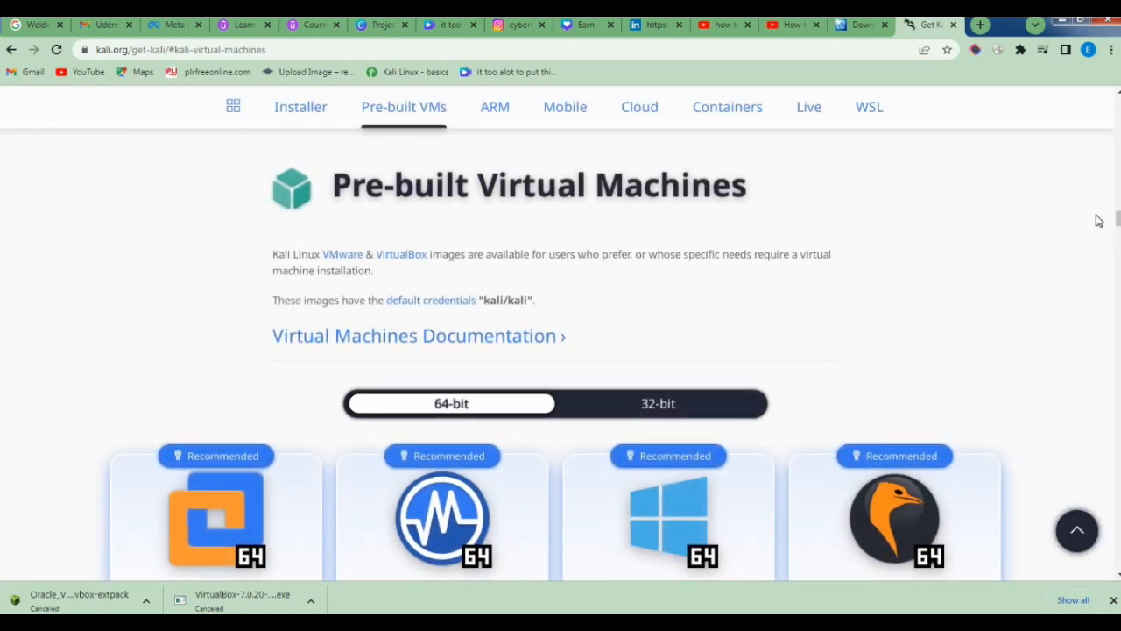
{"action": "left_click_drag", "start_coordinate": [1118, 225], "coordinate": [1119, 230]}
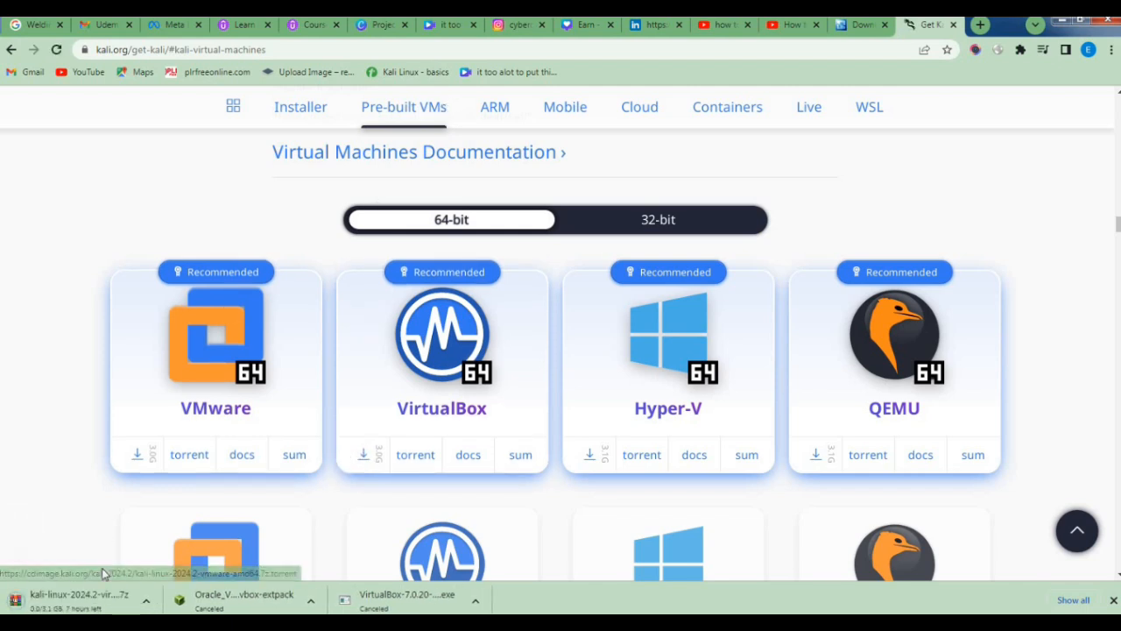
Step: Cancel the running download of the Kali Linux 2024.2 virtual machine archive
{"action": "right_click", "coordinate": [77, 596]}
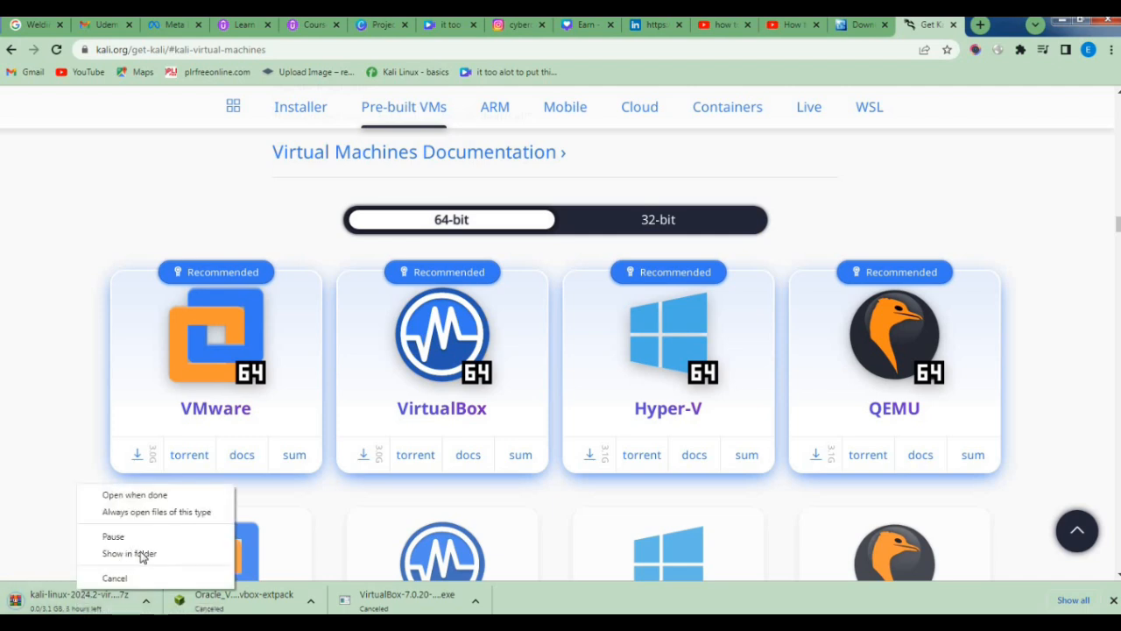
{"action": "left_click", "coordinate": [115, 578]}
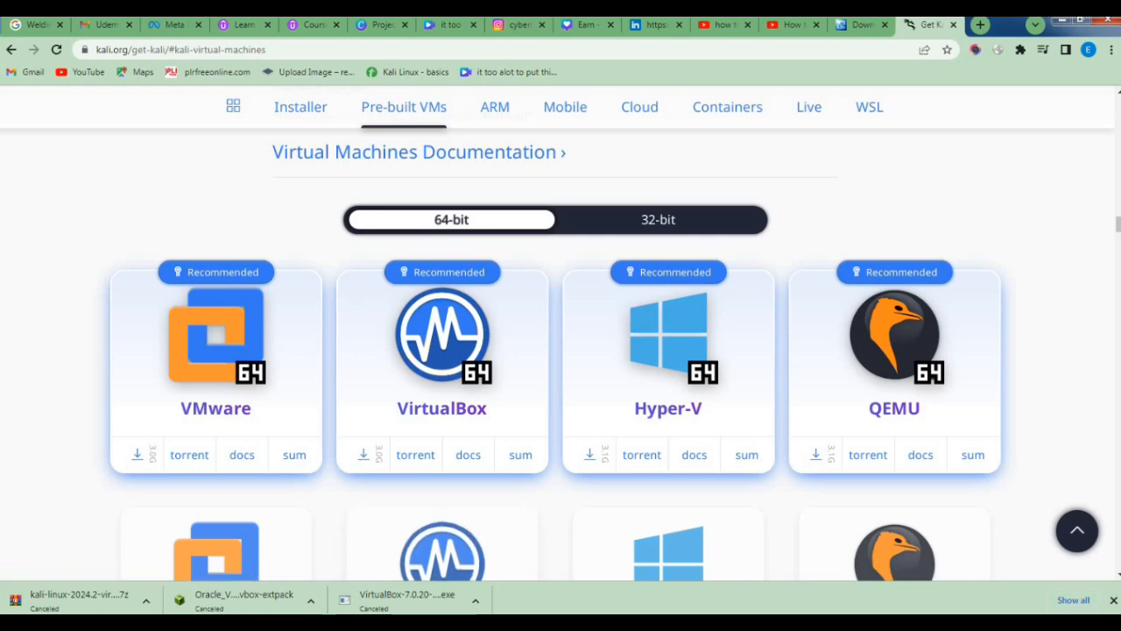
Step: Switch to Windows Explorer, open the Downloads folder and locate the Kali Linux 2023.4 archive, VirtualBox Extension Pack 7.0.14 and VirtualBox-5.2.44-139111-Win installer
{"action": "key", "text": "super+e"}
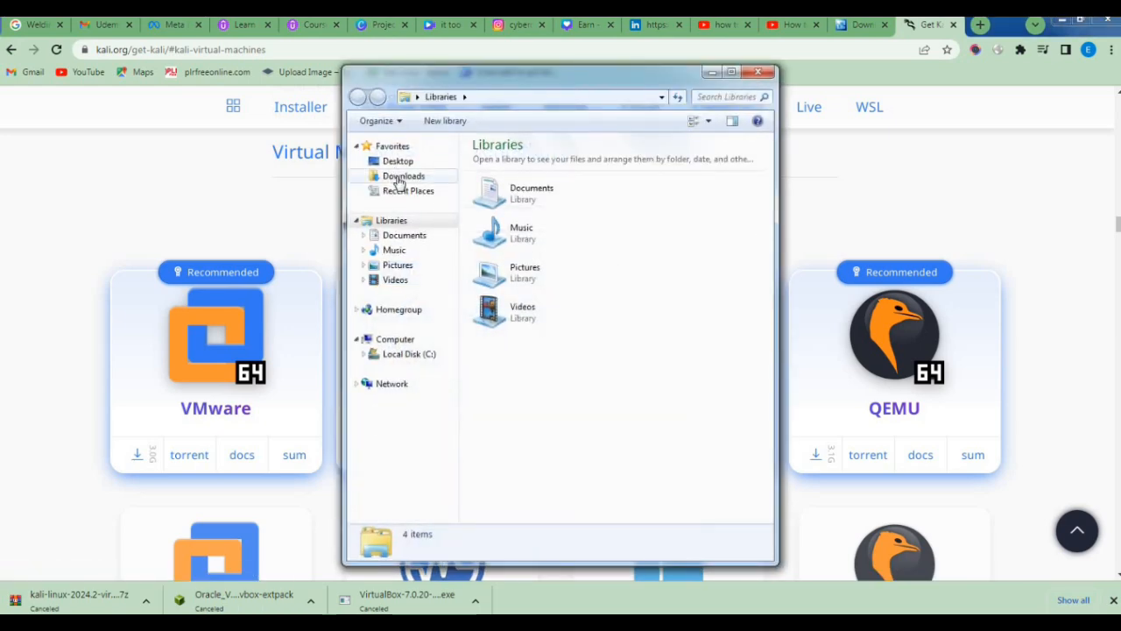
{"action": "left_click", "coordinate": [403, 177]}
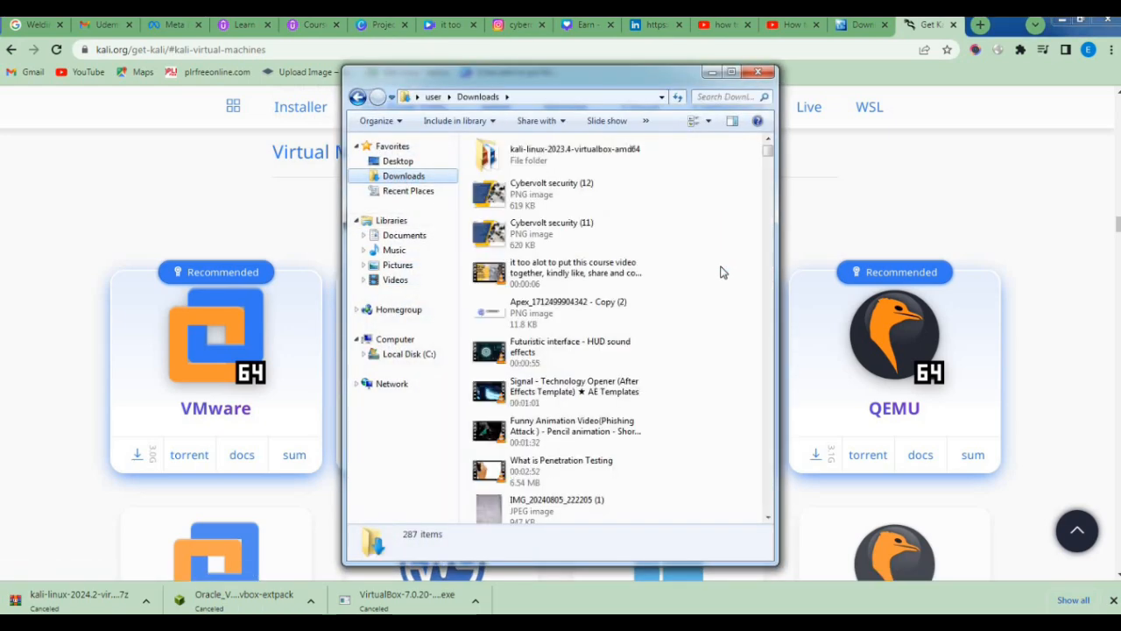
{"action": "left_click", "coordinate": [723, 272]}
{"action": "key", "text": "k"}
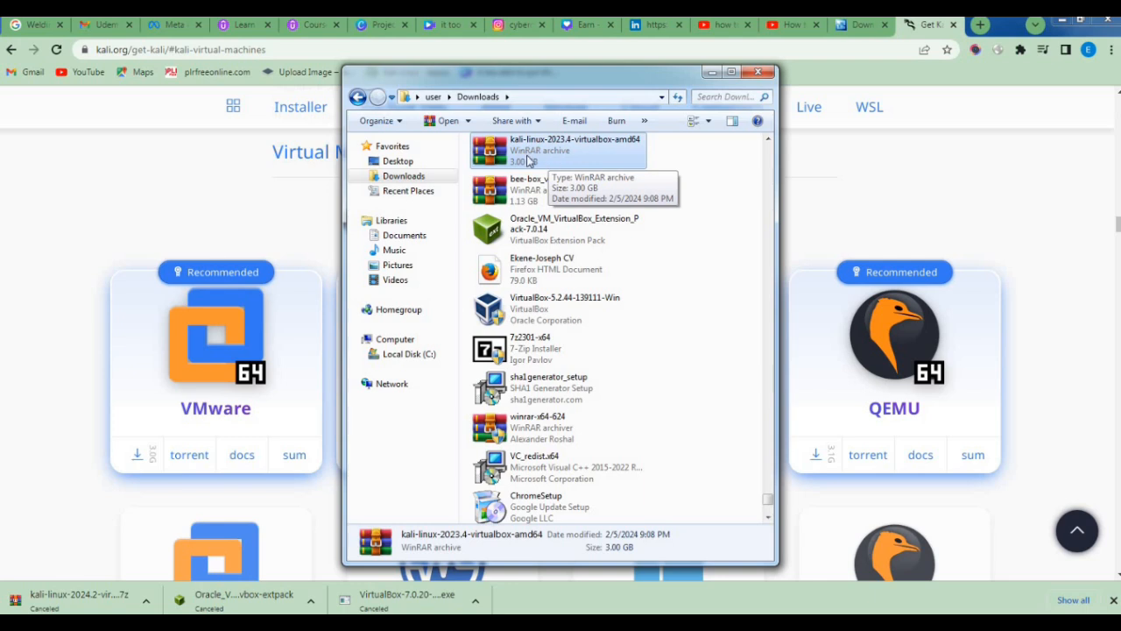
{"action": "left_click", "coordinate": [545, 232]}
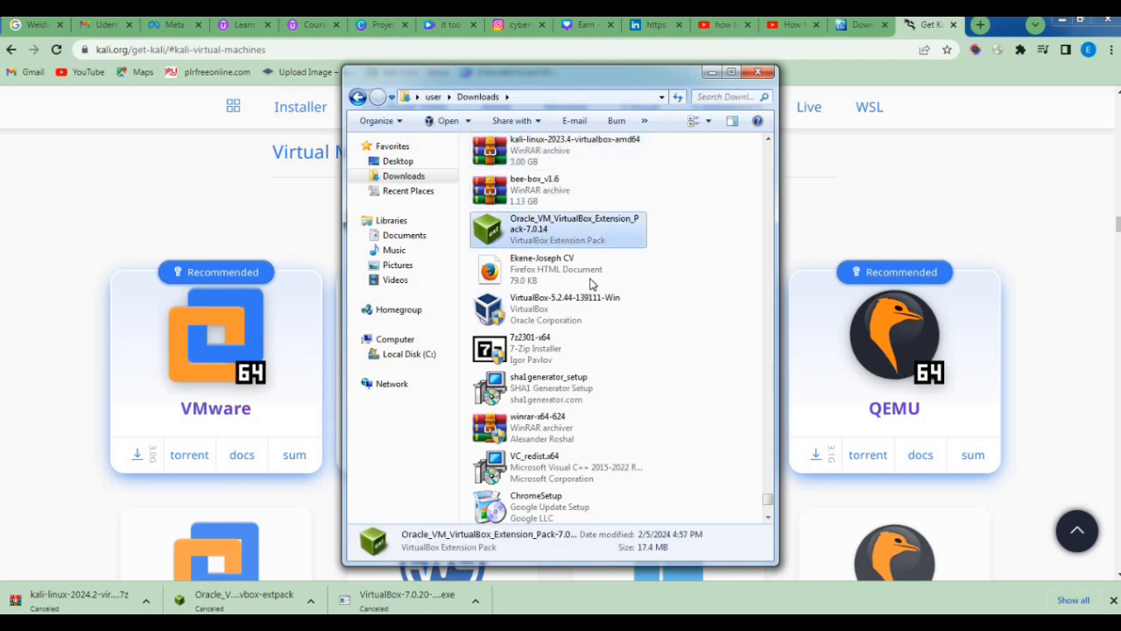
{"action": "left_click", "coordinate": [538, 311]}
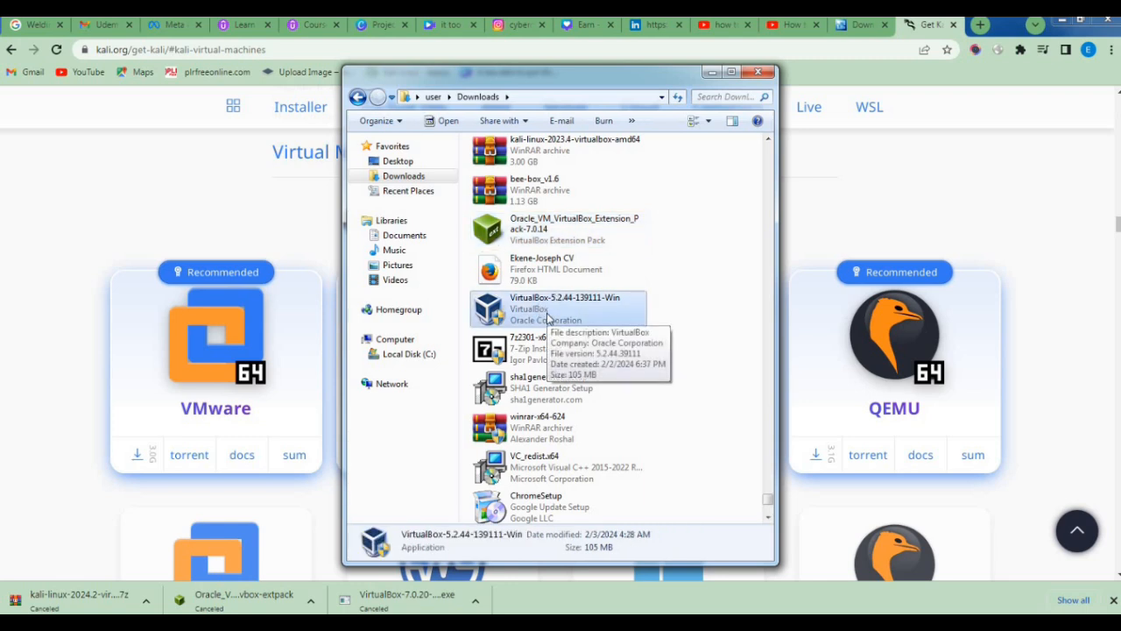
Step: Launch the VirtualBox-5.2.44-139111-Win installer and reposition its setup wizard window slightly lower
{"action": "double_click", "coordinate": [548, 314]}
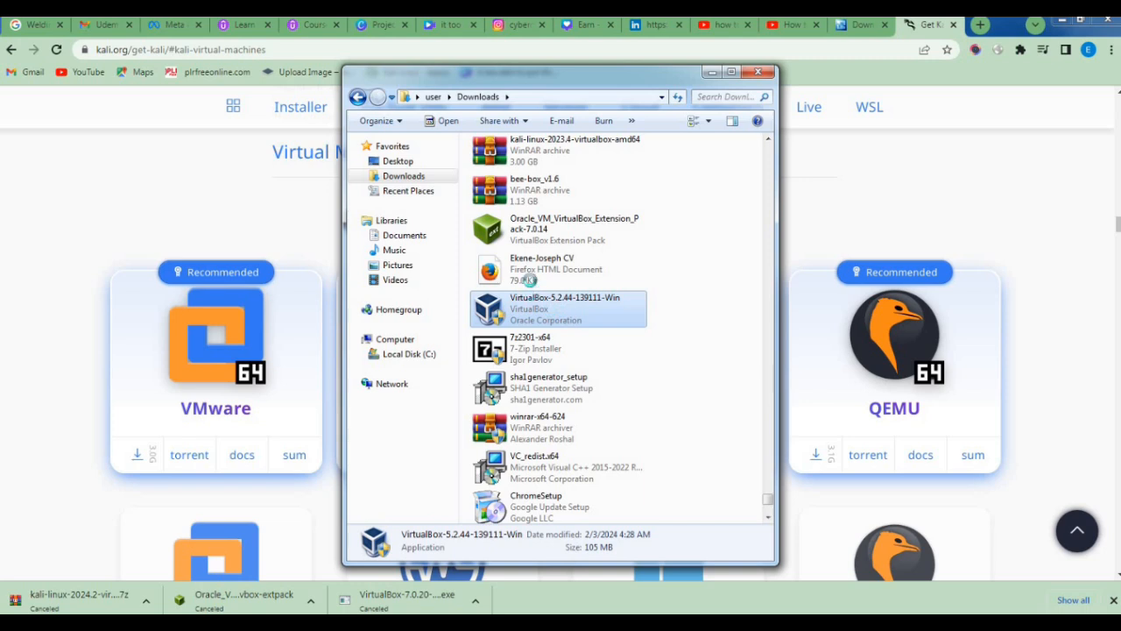
{"action": "right_click", "coordinate": [558, 324]}
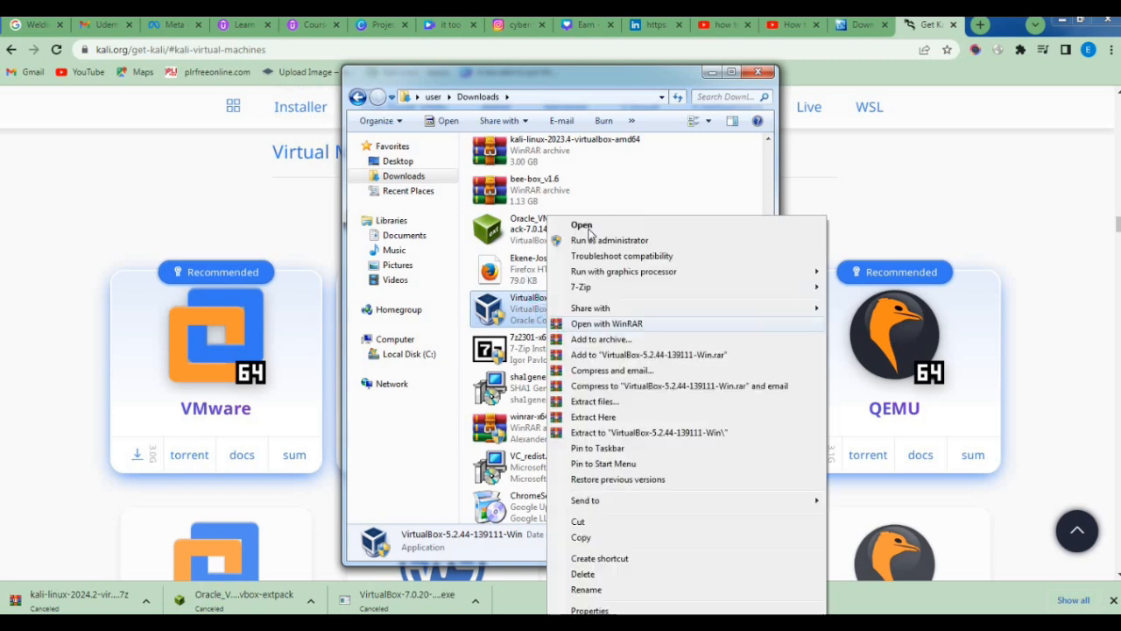
{"action": "left_click", "coordinate": [592, 241]}
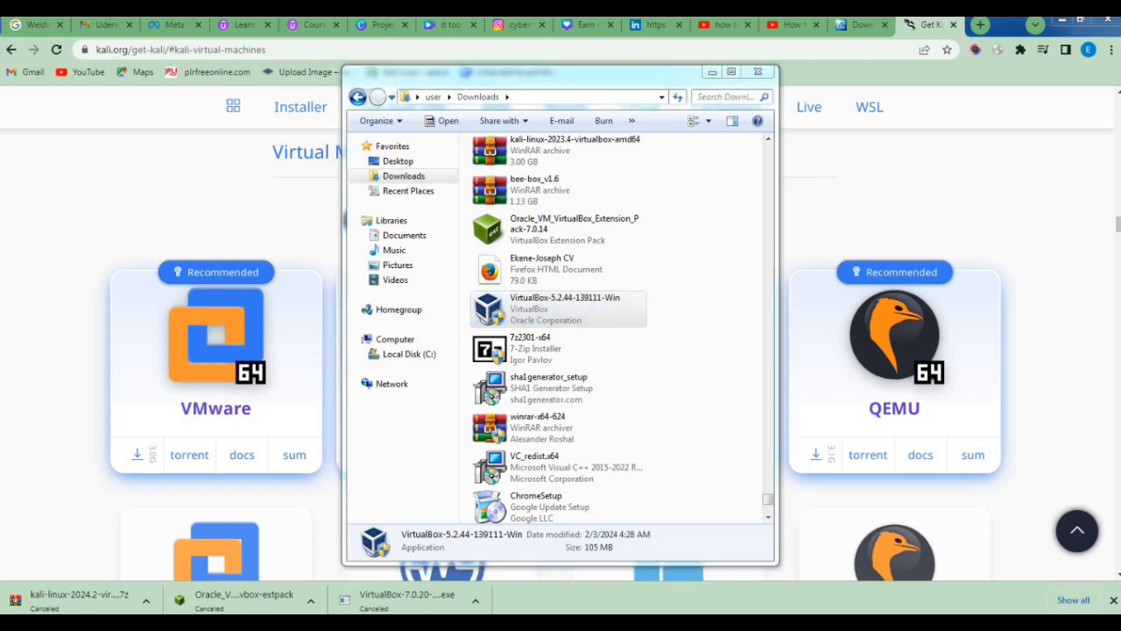
{"action": "left_click", "coordinate": [539, 311]}
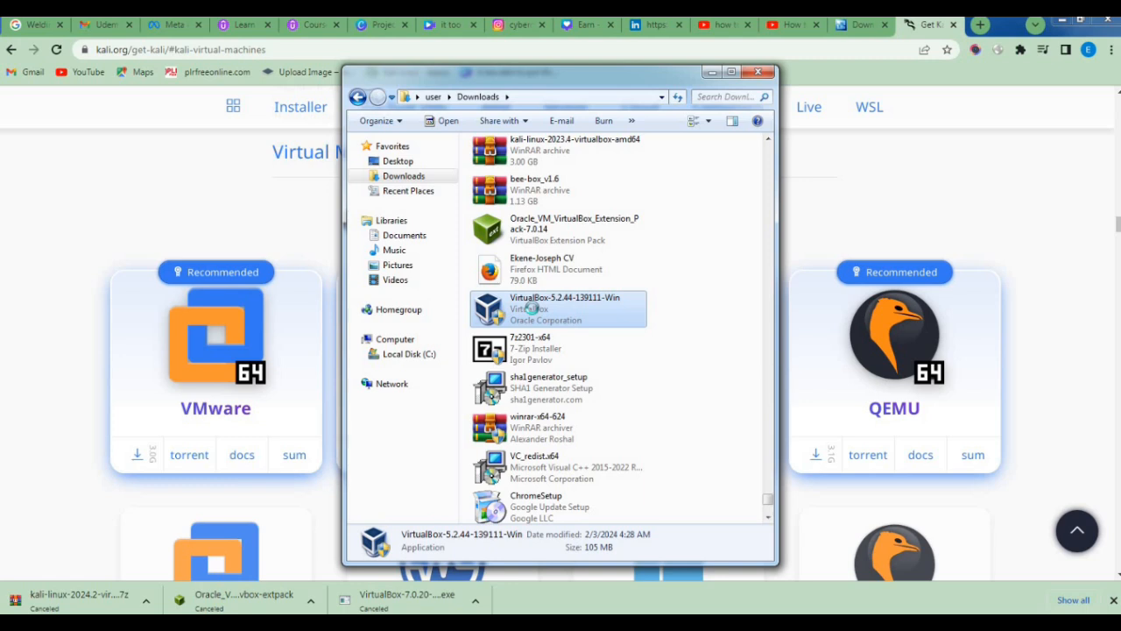
{"action": "right_click", "coordinate": [531, 309]}
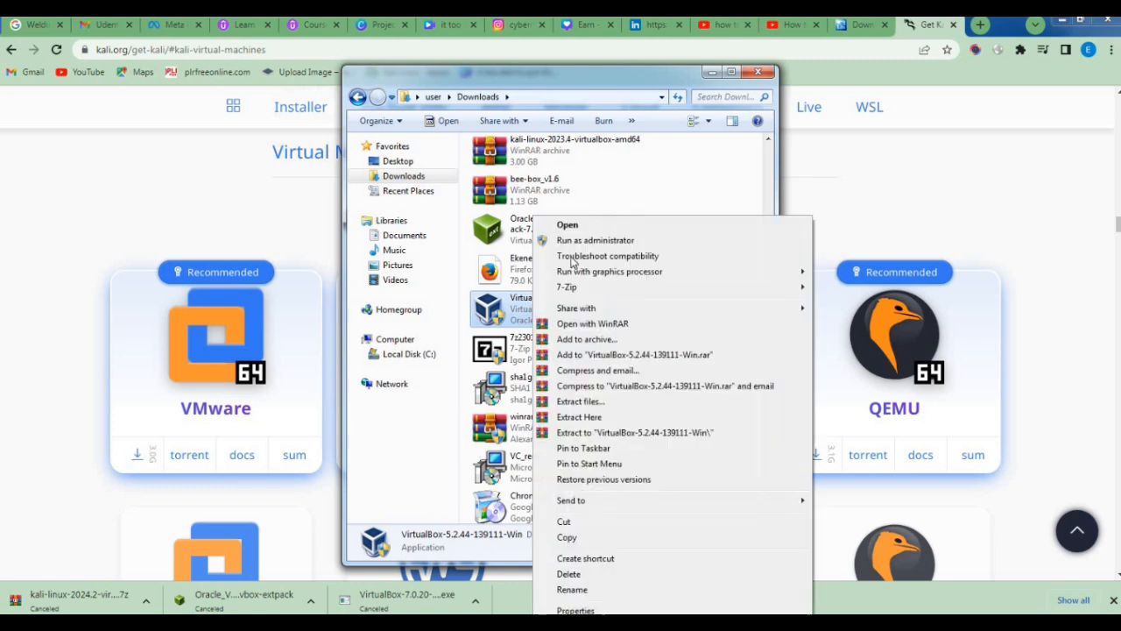
{"action": "left_click", "coordinate": [567, 226]}
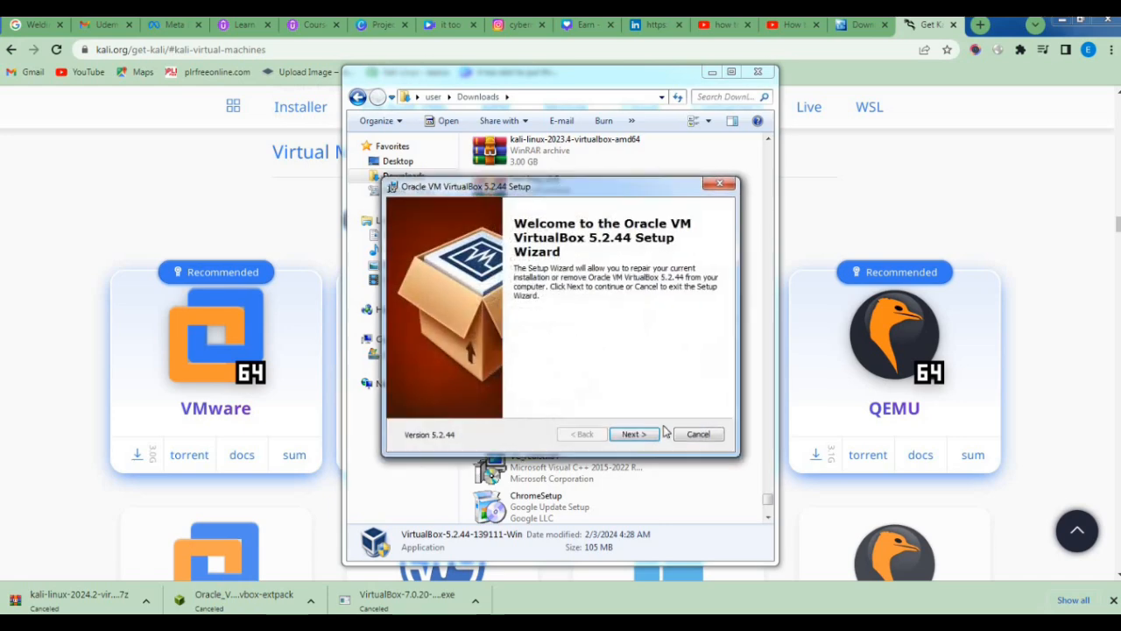
{"action": "left_click_drag", "start_coordinate": [614, 188], "coordinate": [598, 210]}
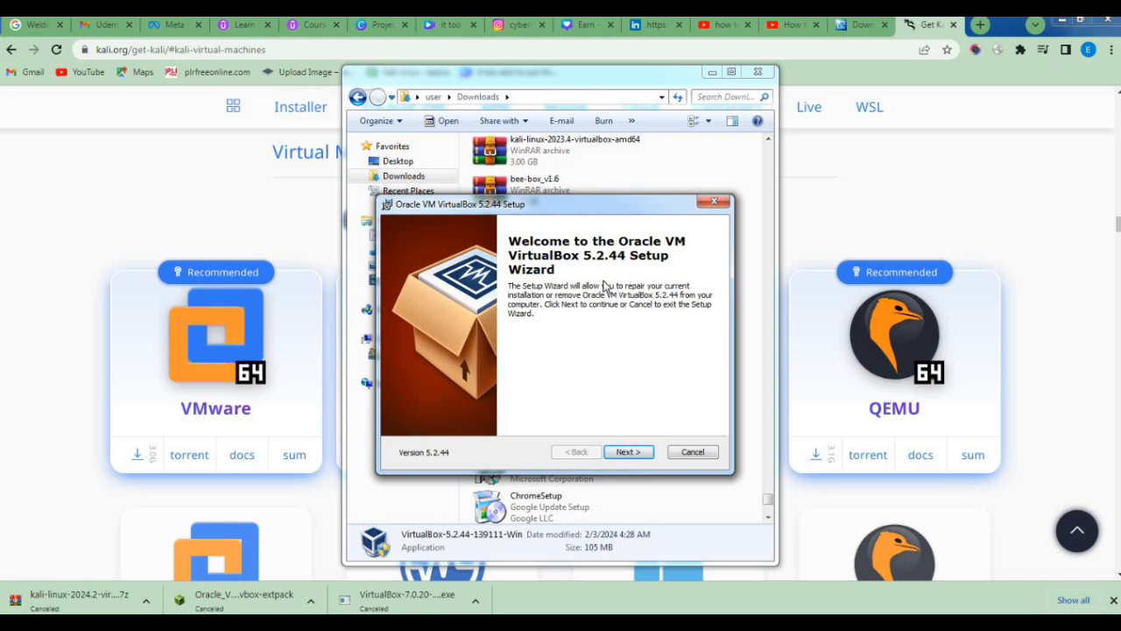
Step: Advance the VirtualBox 5.2.44 setup wizard to its repair-or-remove choices, then cancel and exit the setup
{"action": "left_click_drag", "start_coordinate": [587, 209], "coordinate": [585, 202]}
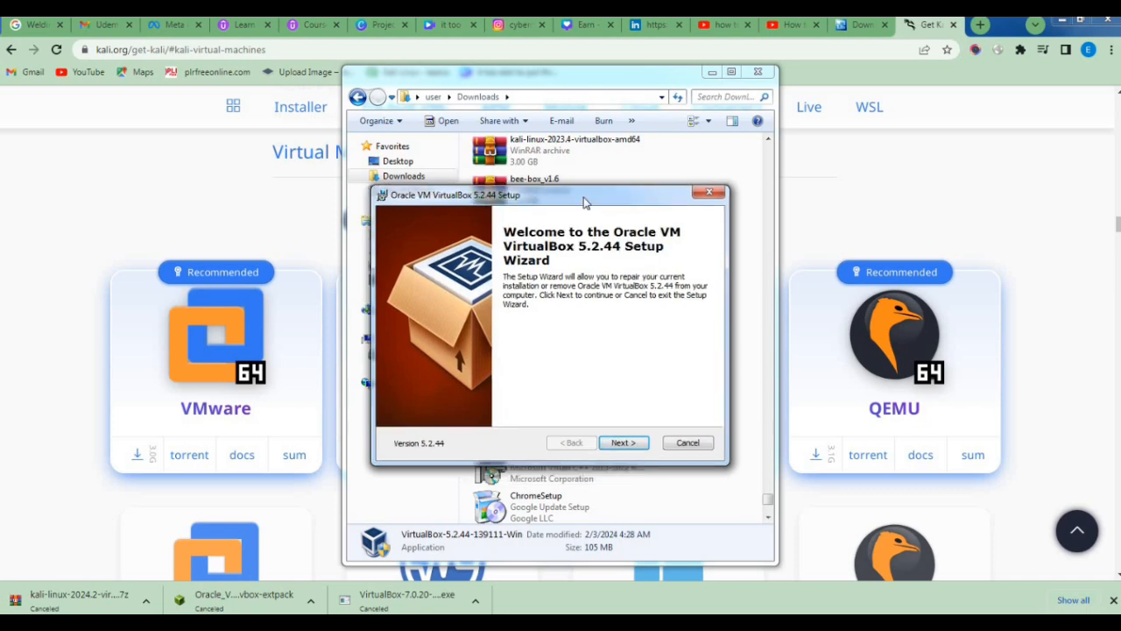
{"action": "left_click", "coordinate": [622, 443]}
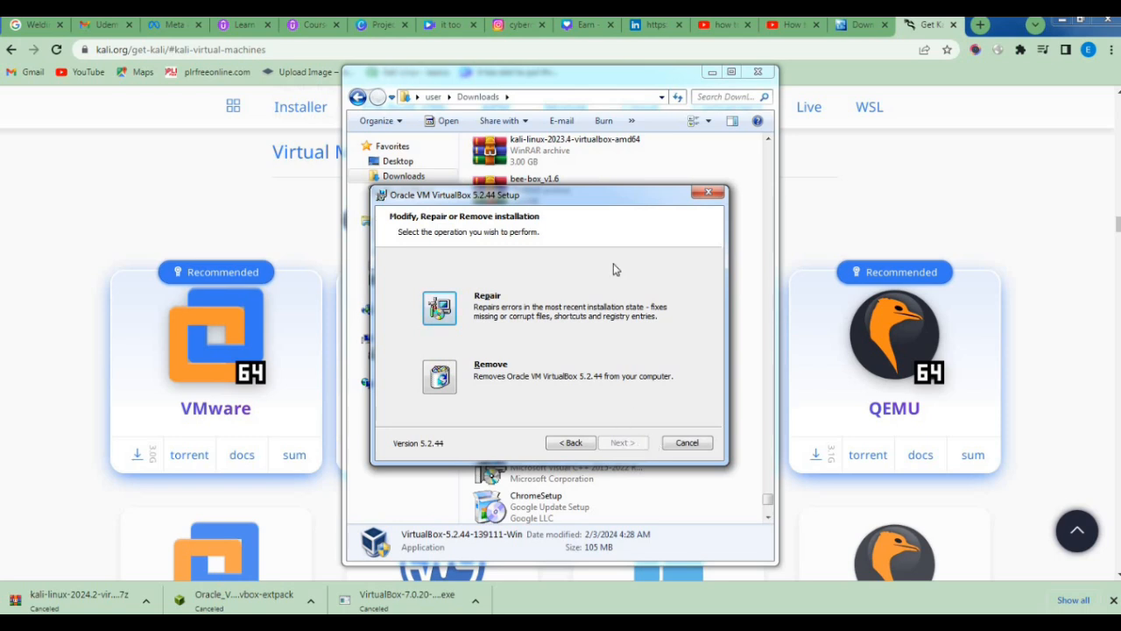
{"action": "left_click", "coordinate": [685, 444]}
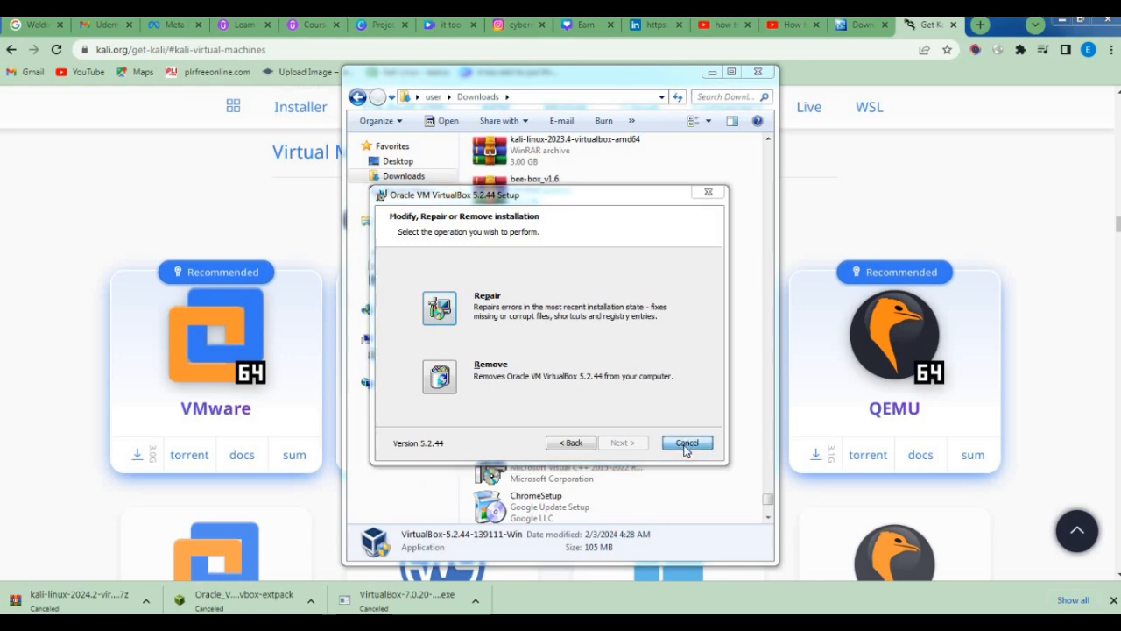
{"action": "left_click", "coordinate": [532, 346]}
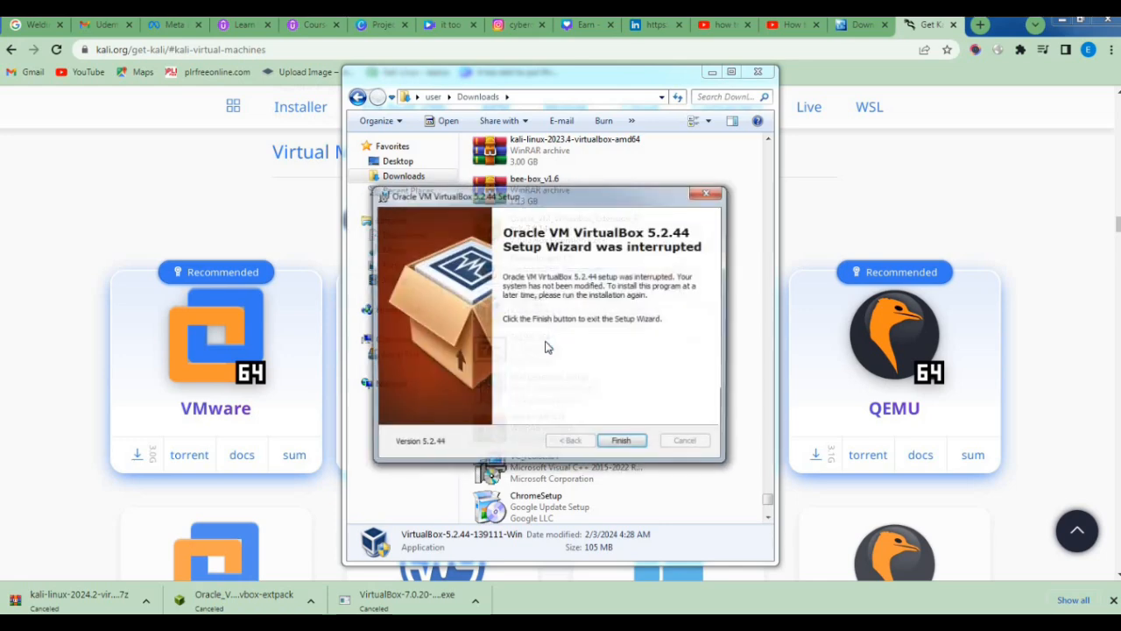
{"action": "mouse_move", "coordinate": [541, 203]}
{"action": "left_mouse_down"}
{"action": "mouse_move", "coordinate": [533, 191]}
{"action": "mouse_move", "coordinate": [565, 194]}
{"action": "mouse_move", "coordinate": [553, 204]}
{"action": "left_mouse_up"}
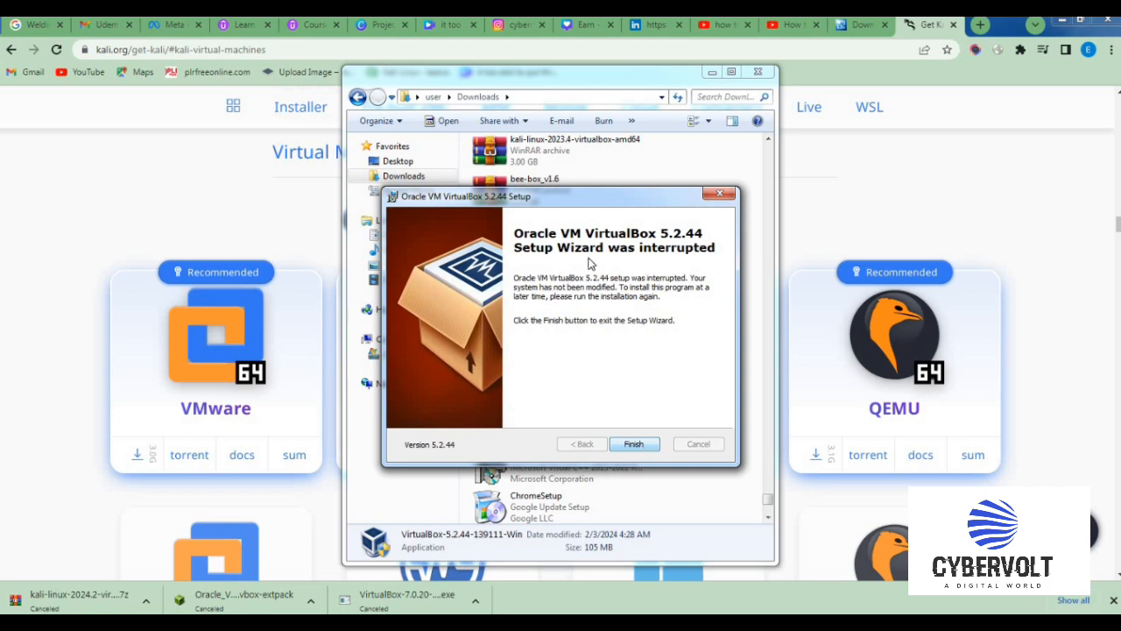
{"action": "left_click", "coordinate": [639, 445]}
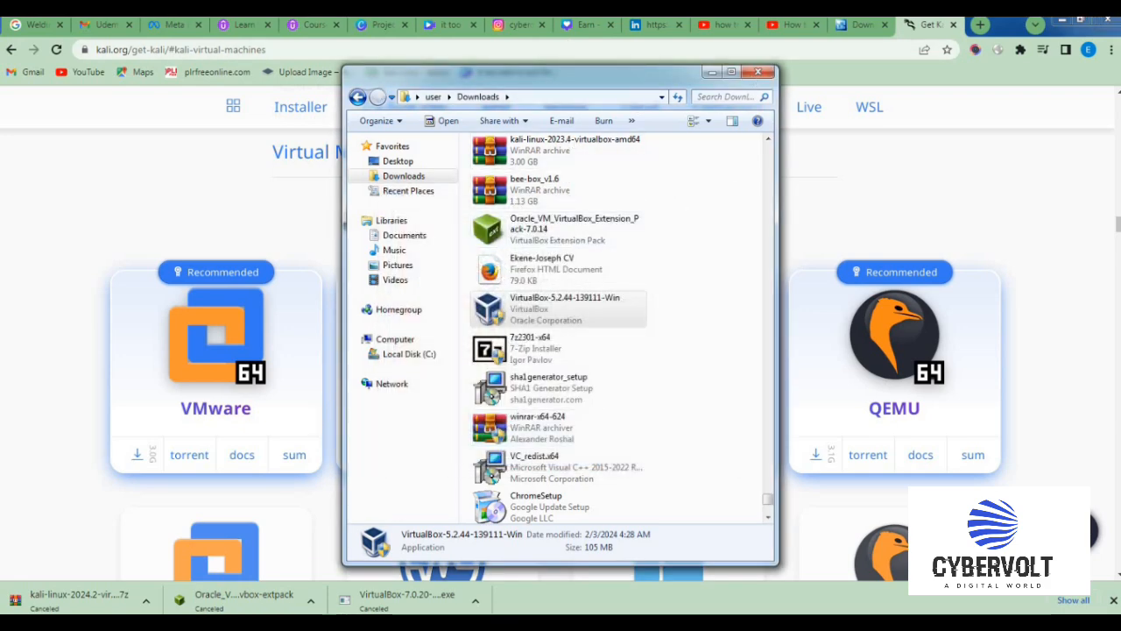
Step: Switch from the browser to the desktop, reopen Oracle VM VirtualBox Manager and arrange it beside the Downloads folder window
{"action": "left_click", "coordinate": [1061, 20]}
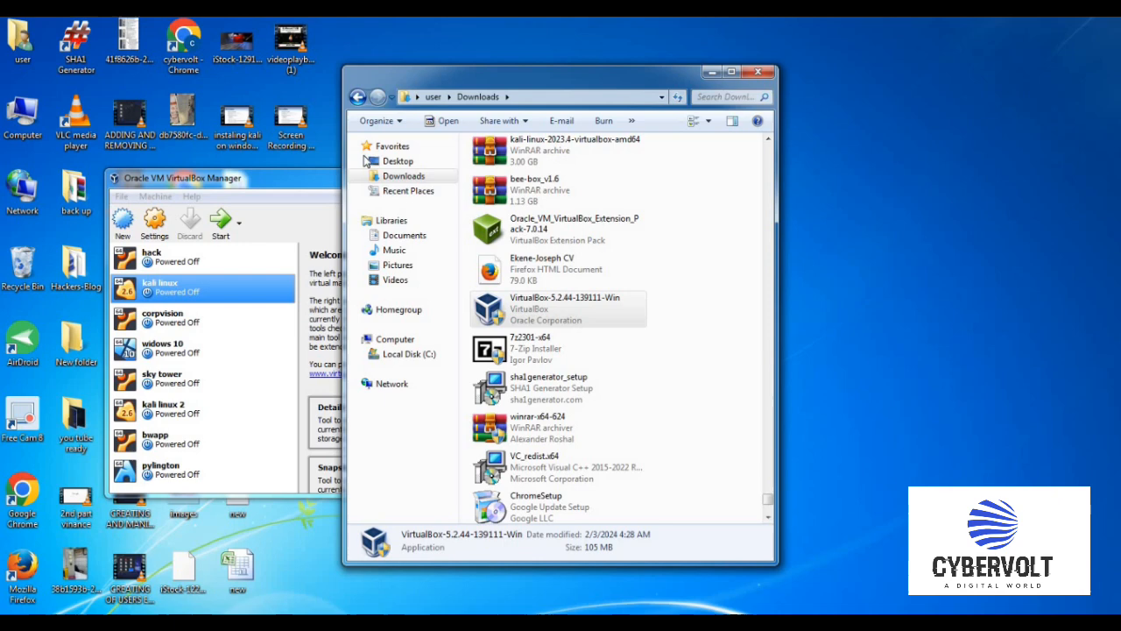
{"action": "left_click", "coordinate": [303, 181]}
{"action": "left_click", "coordinate": [661, 177]}
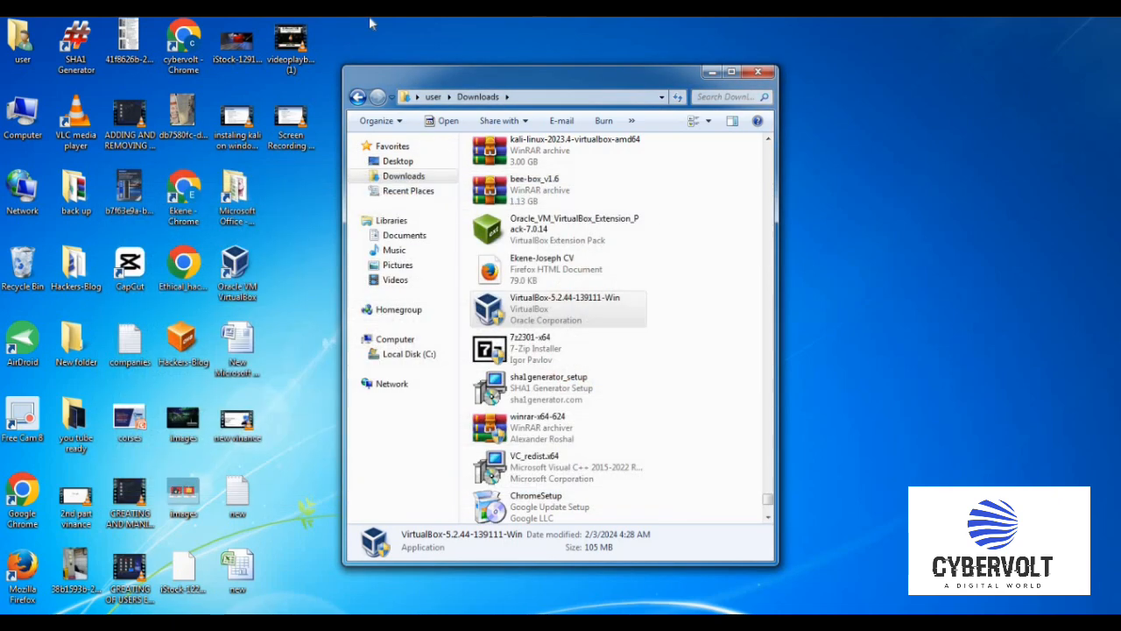
{"action": "left_click", "coordinate": [226, 283]}
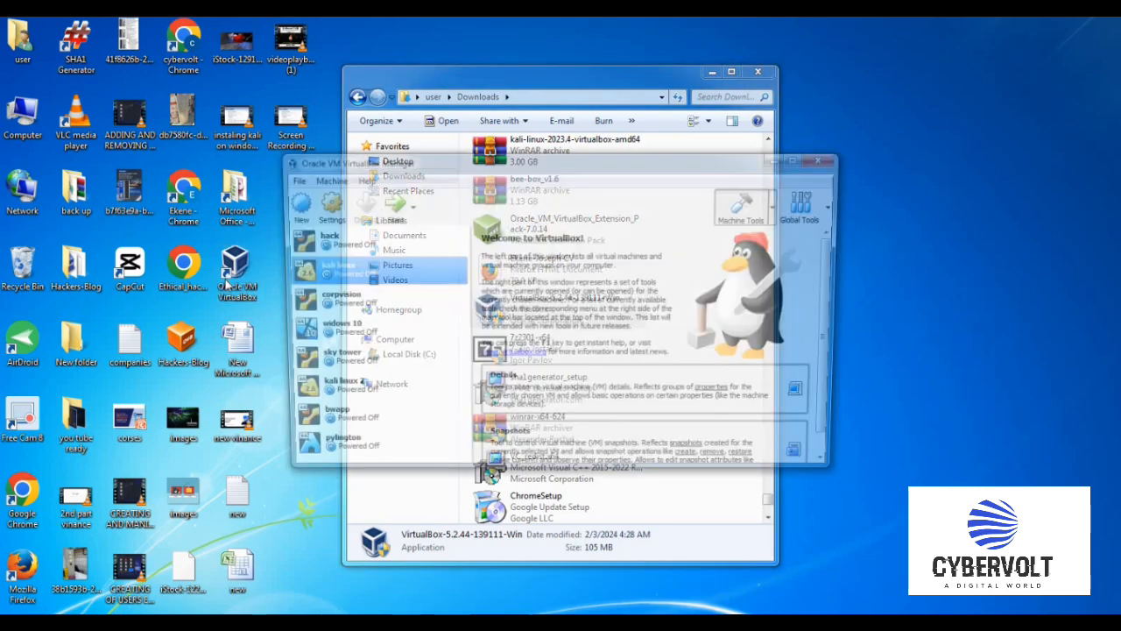
{"action": "left_click_drag", "start_coordinate": [412, 167], "coordinate": [347, 144]}
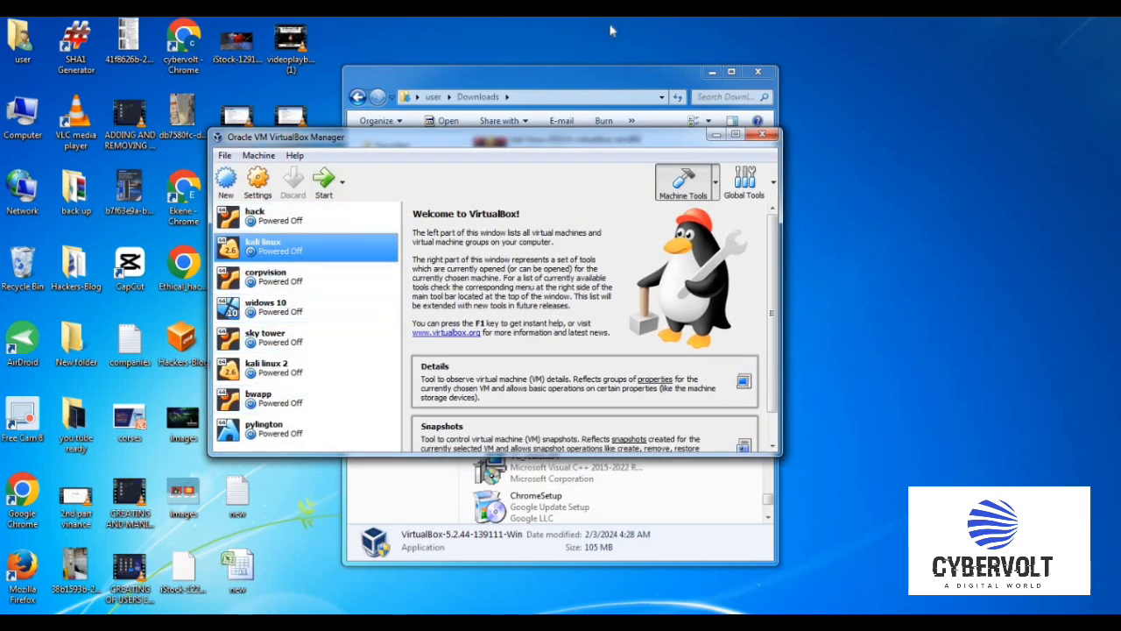
{"action": "left_click_drag", "start_coordinate": [631, 80], "coordinate": [878, 122]}
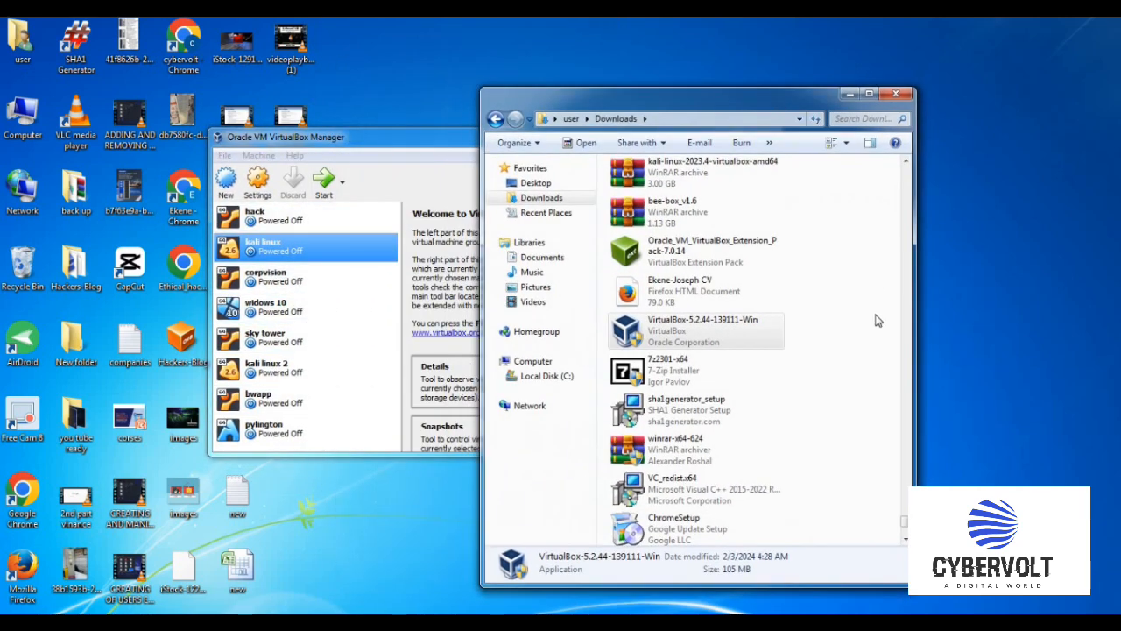
Step: Show the extraction options for the kali-linux-2023.4-virtualbox-amd64 archive in Downloads without running one
{"action": "left_click", "coordinate": [907, 164]}
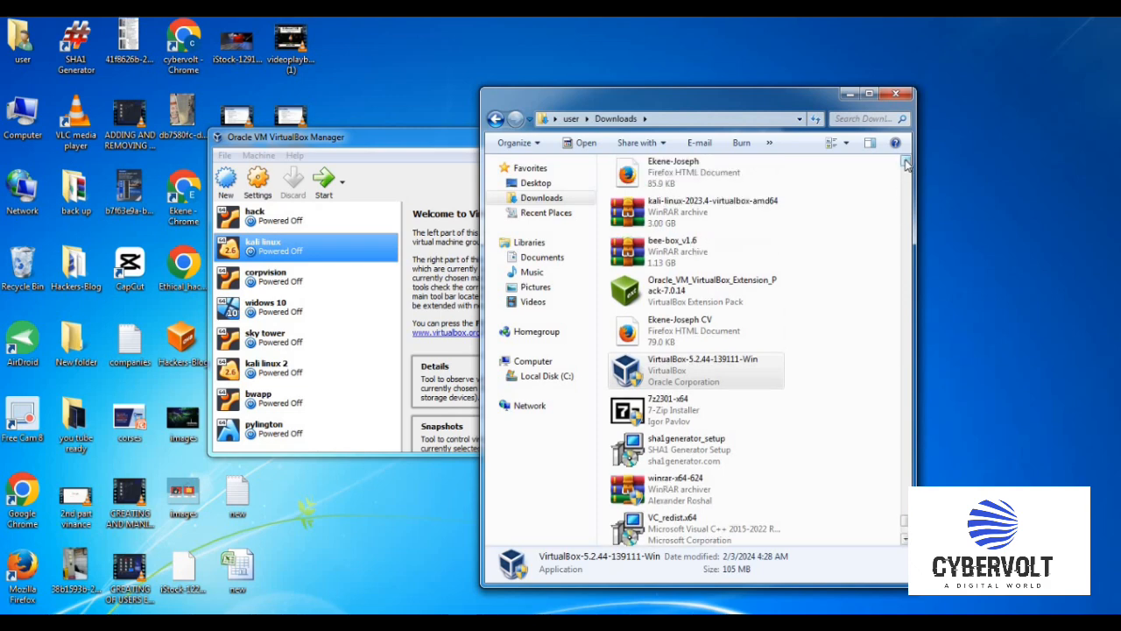
{"action": "right_click", "coordinate": [666, 214]}
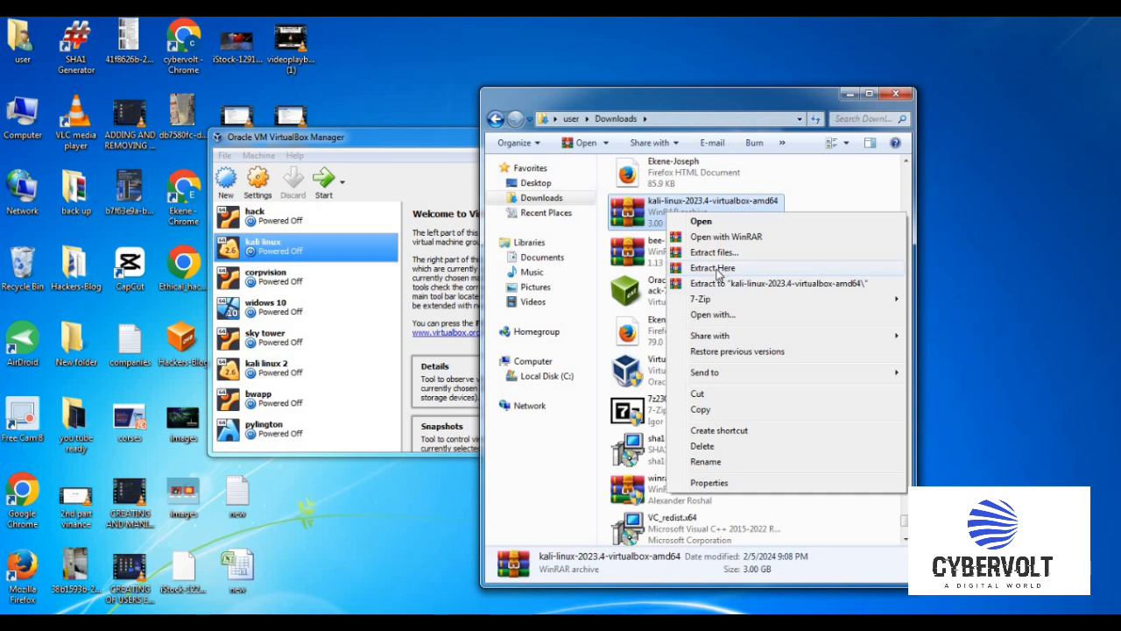
{"action": "left_click", "coordinate": [576, 460]}
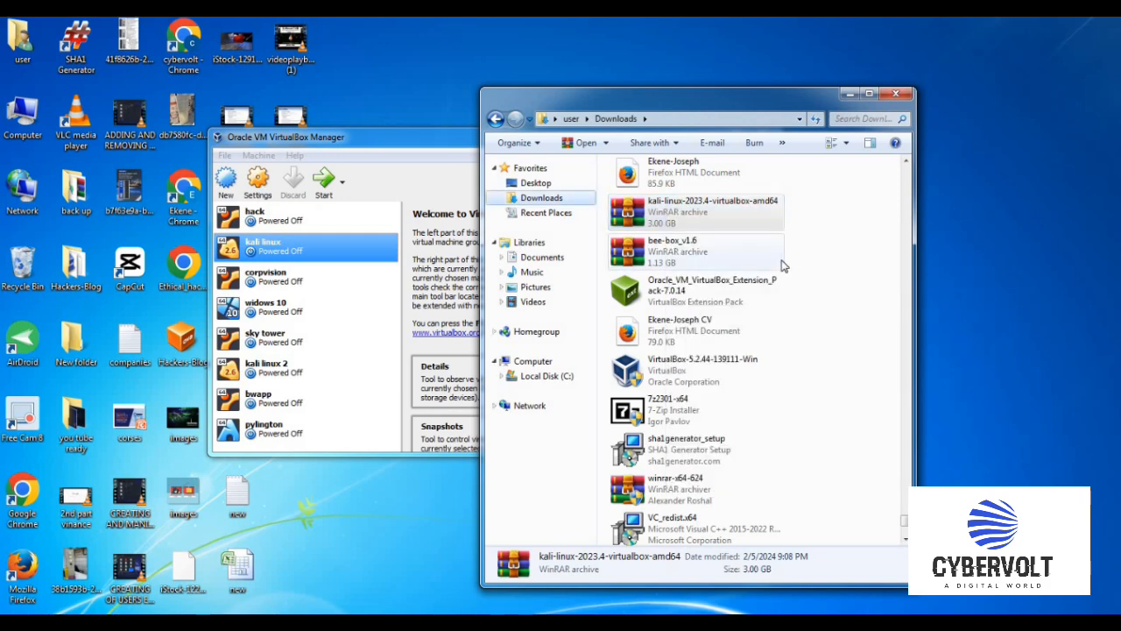
Step: Open the extracted kali-linux-2023.4-virtualbox-amd64 folder and widen its window to show the file types and sizes
{"action": "left_click", "coordinate": [784, 266]}
{"action": "key", "text": "Home"}
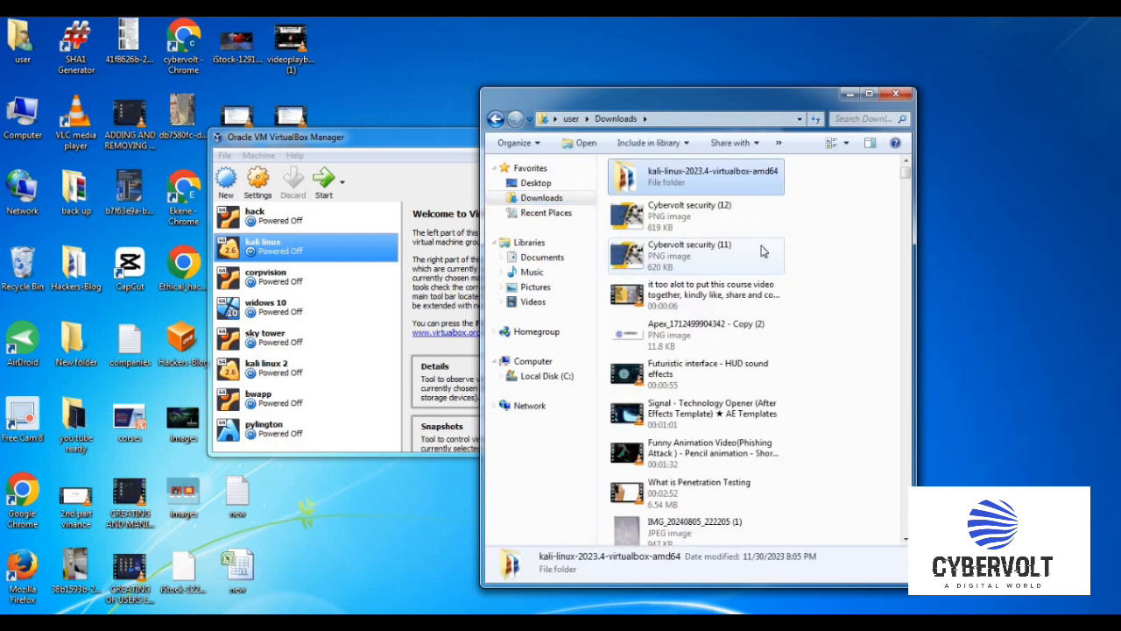
{"action": "double_click", "coordinate": [705, 182]}
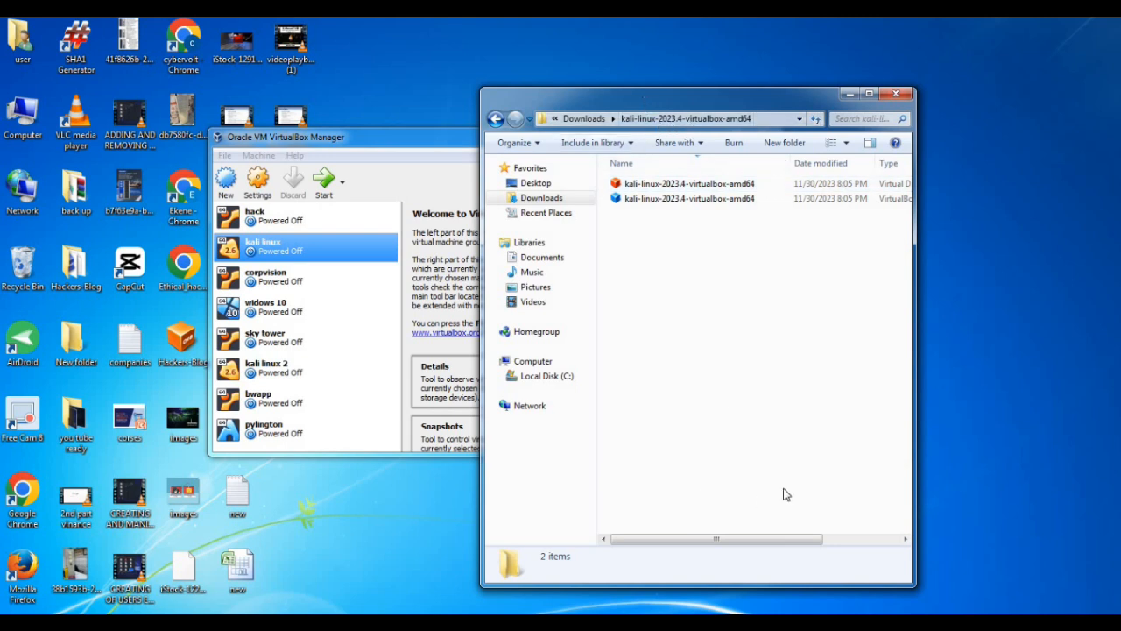
{"action": "left_click_drag", "start_coordinate": [914, 381], "coordinate": [1027, 377]}
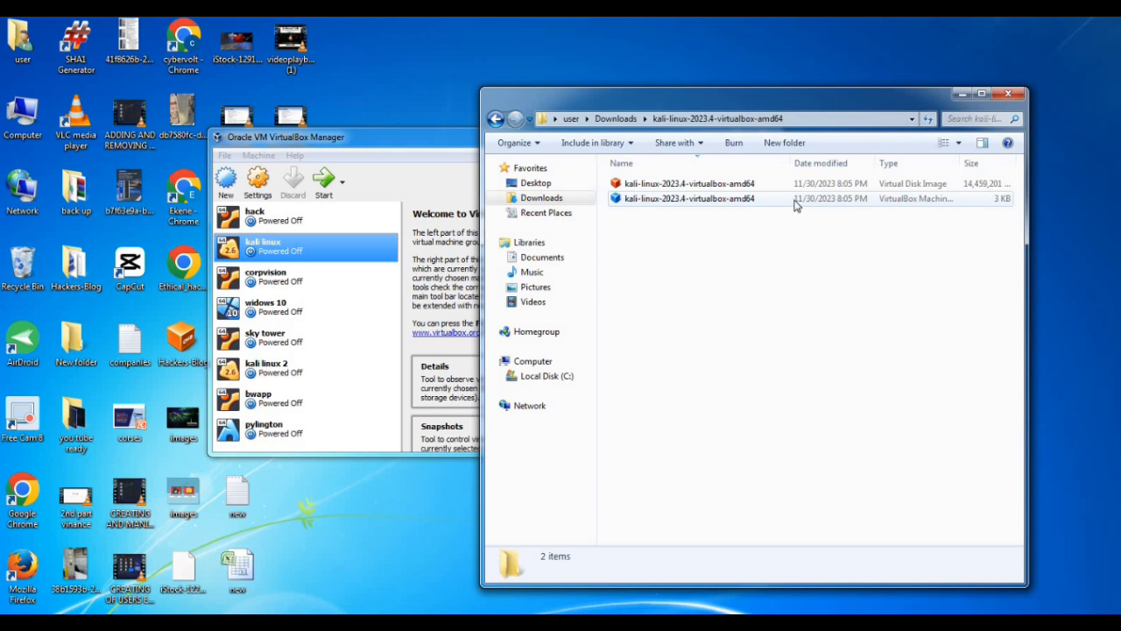
Step: Try to open the kali-linux-2023.4-virtualbox-amd64 machine definition in VirtualBox, then close the extra VirtualBox Manager window
{"action": "left_click", "coordinate": [744, 200]}
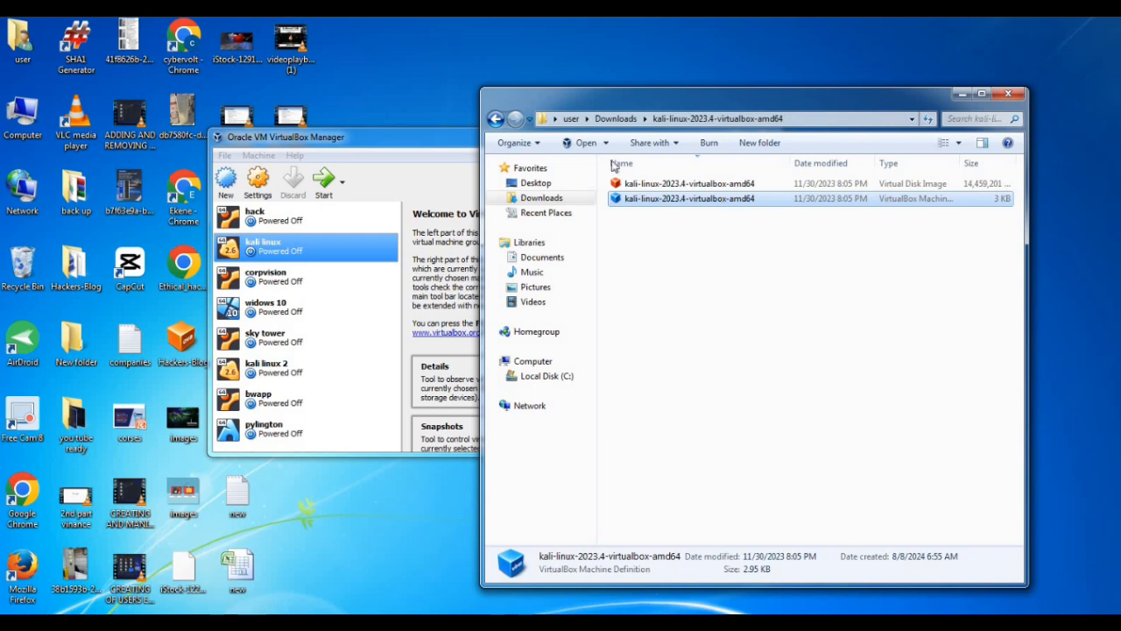
{"action": "left_click_drag", "start_coordinate": [373, 138], "coordinate": [283, 145]}
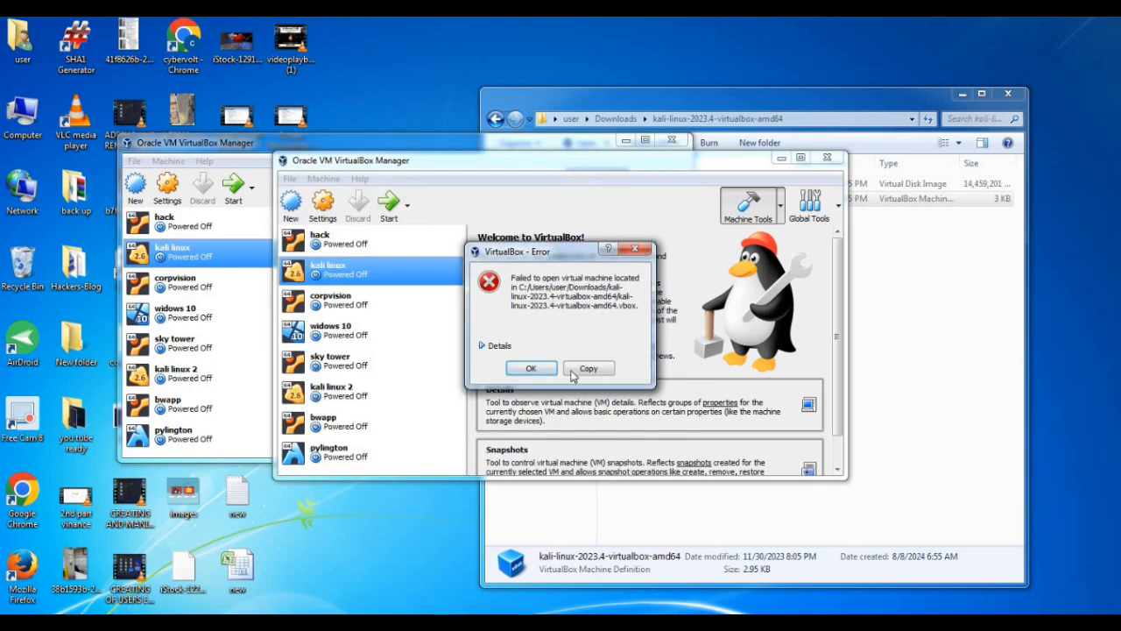
{"action": "left_click", "coordinate": [638, 250]}
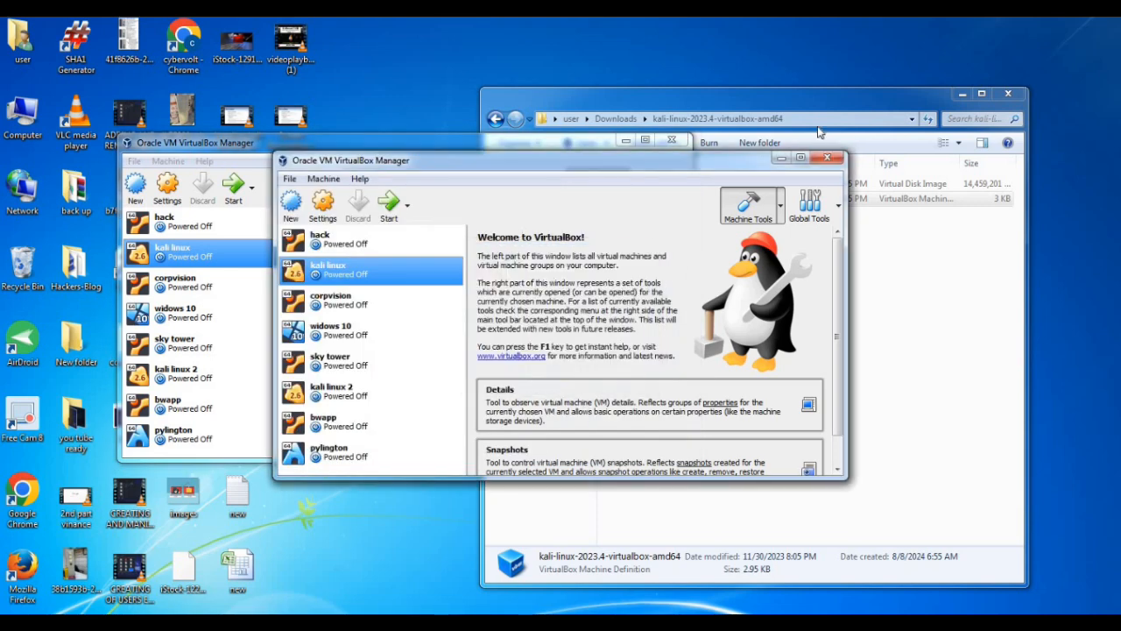
{"action": "left_click", "coordinate": [827, 158]}
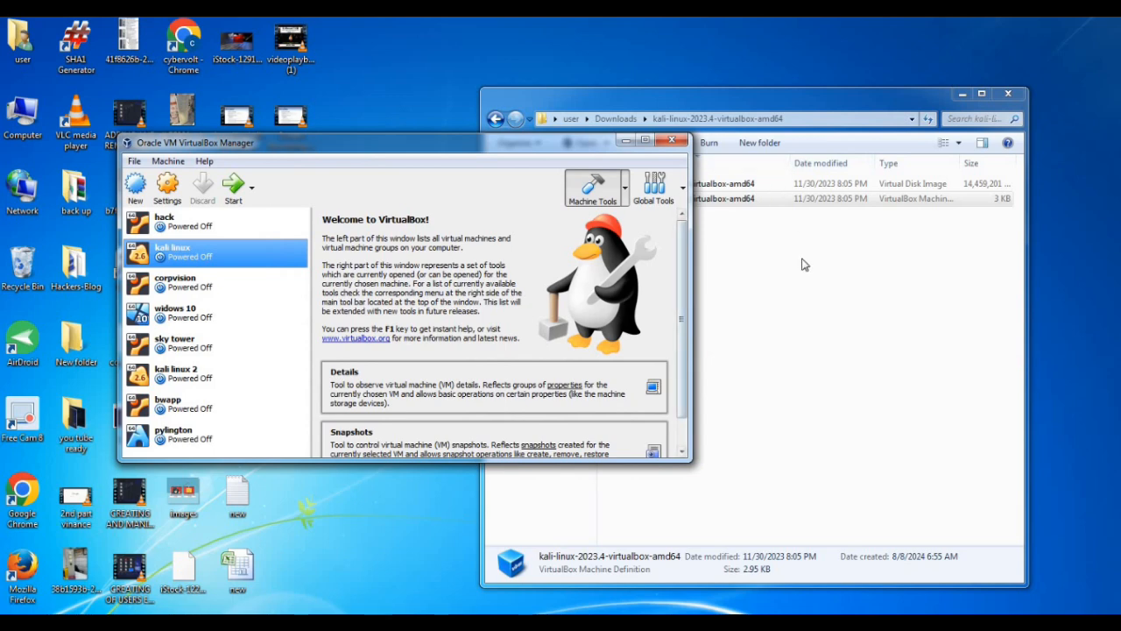
{"action": "left_click", "coordinate": [701, 199]}
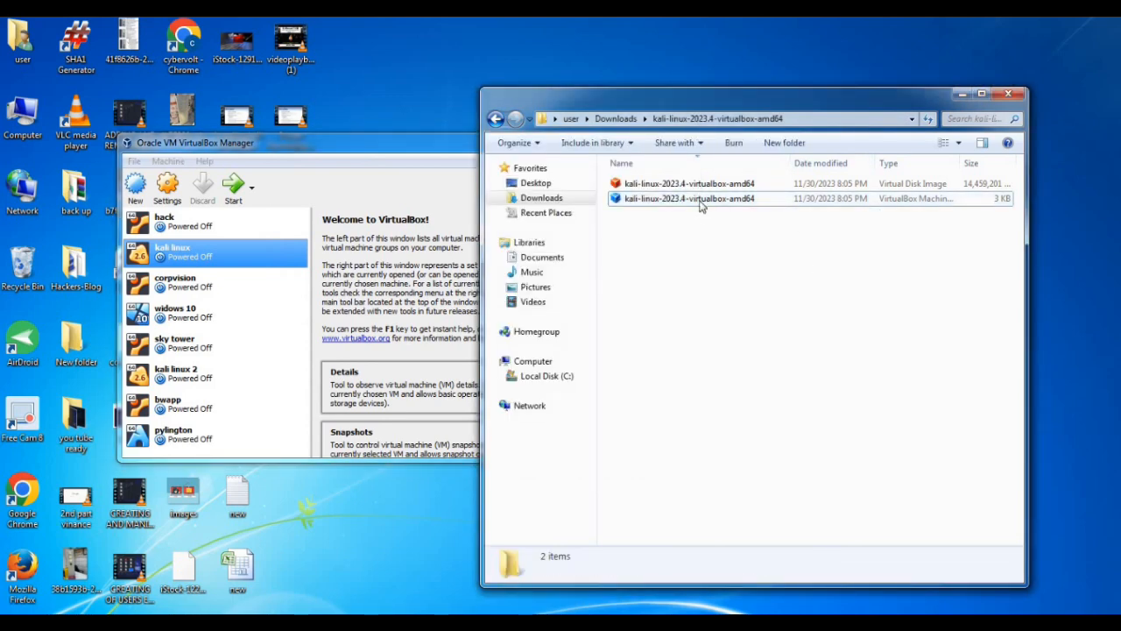
Step: Review the kali linux machine's motherboard, processor and display settings, accept them and start the machine
{"action": "left_click", "coordinate": [389, 149]}
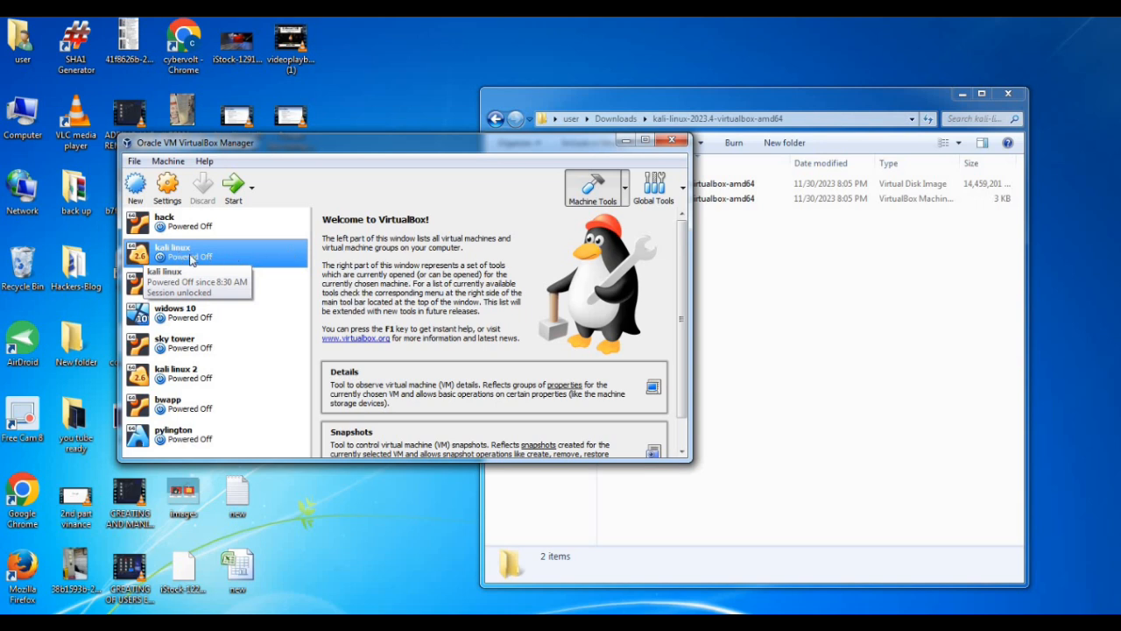
{"action": "left_click", "coordinate": [164, 194]}
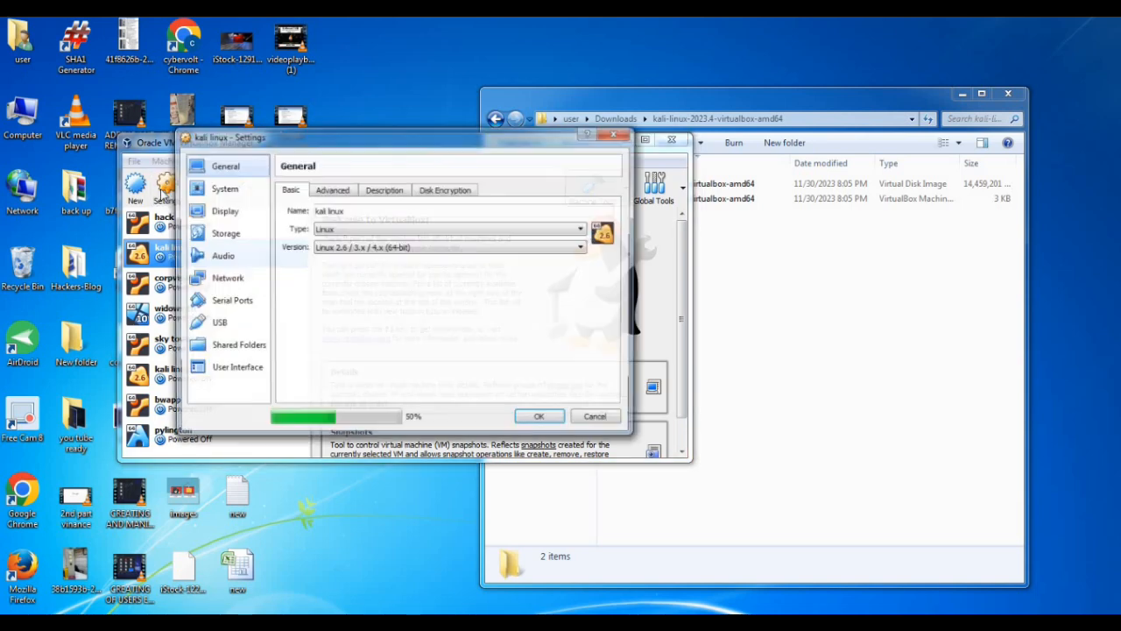
{"action": "left_click", "coordinate": [231, 194]}
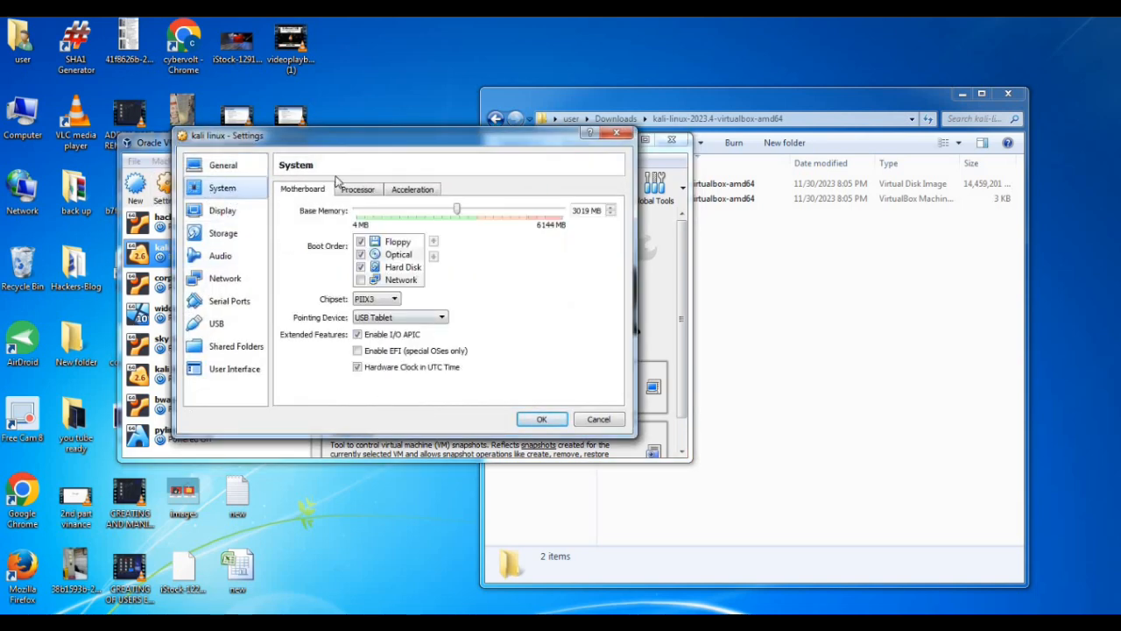
{"action": "left_click", "coordinate": [355, 190]}
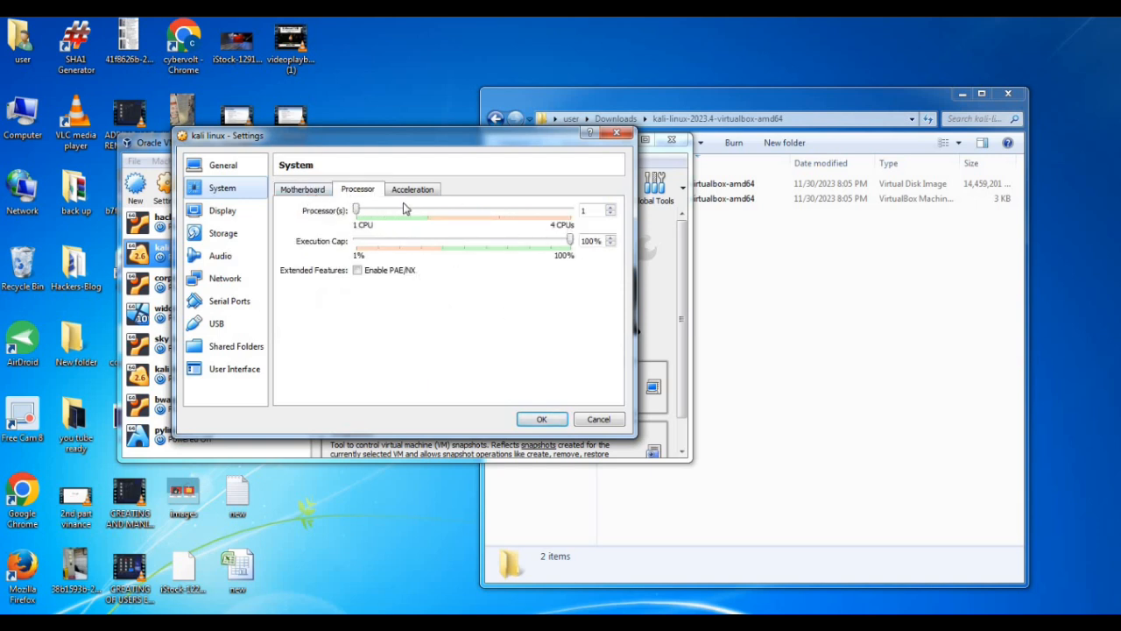
{"action": "left_click", "coordinate": [302, 191]}
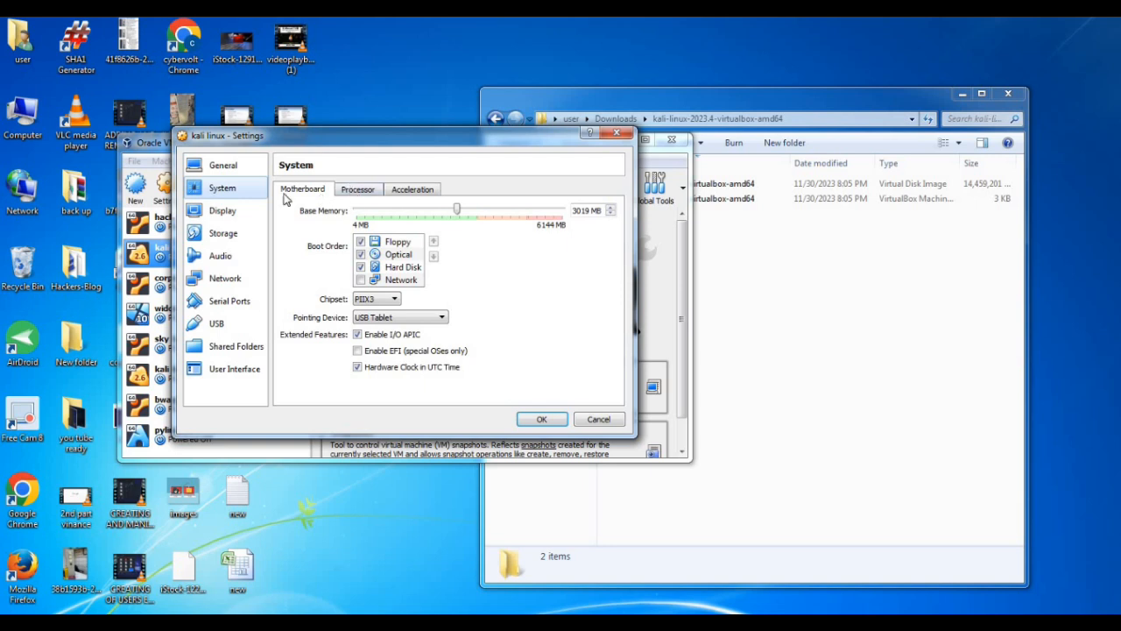
{"action": "left_click", "coordinate": [224, 213]}
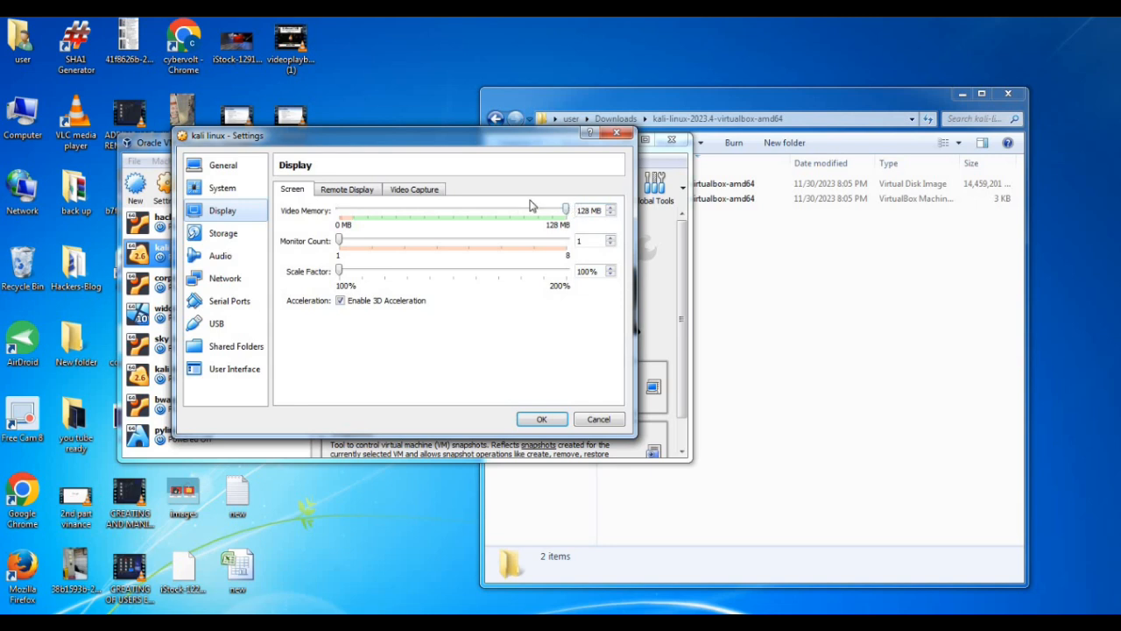
{"action": "left_click", "coordinate": [226, 194]}
{"action": "left_click", "coordinate": [224, 211]}
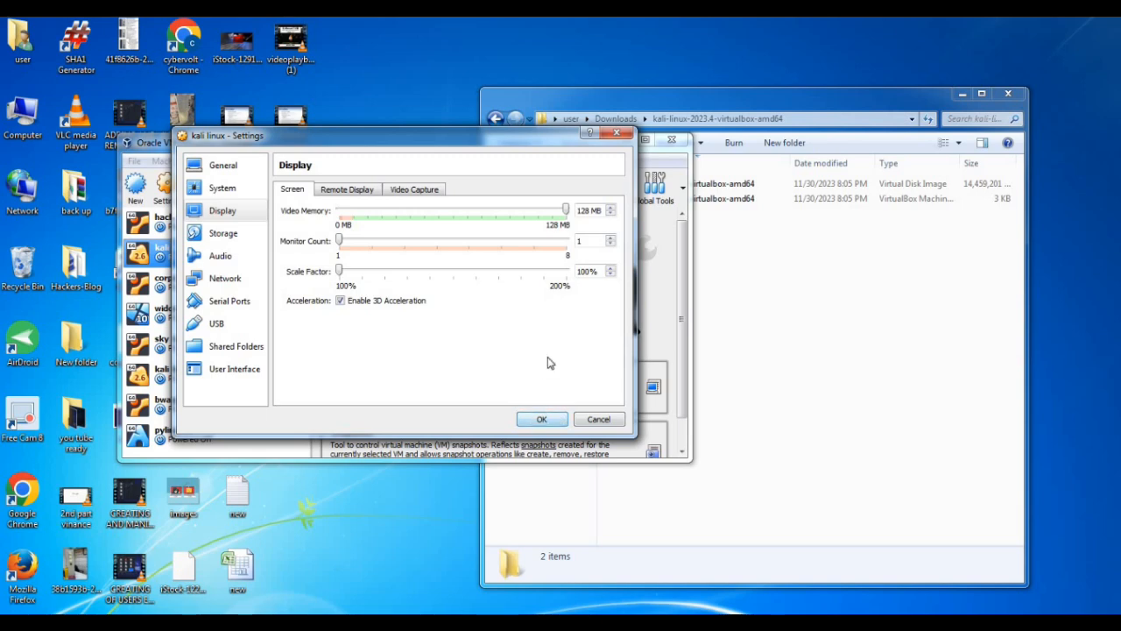
{"action": "left_click", "coordinate": [542, 419]}
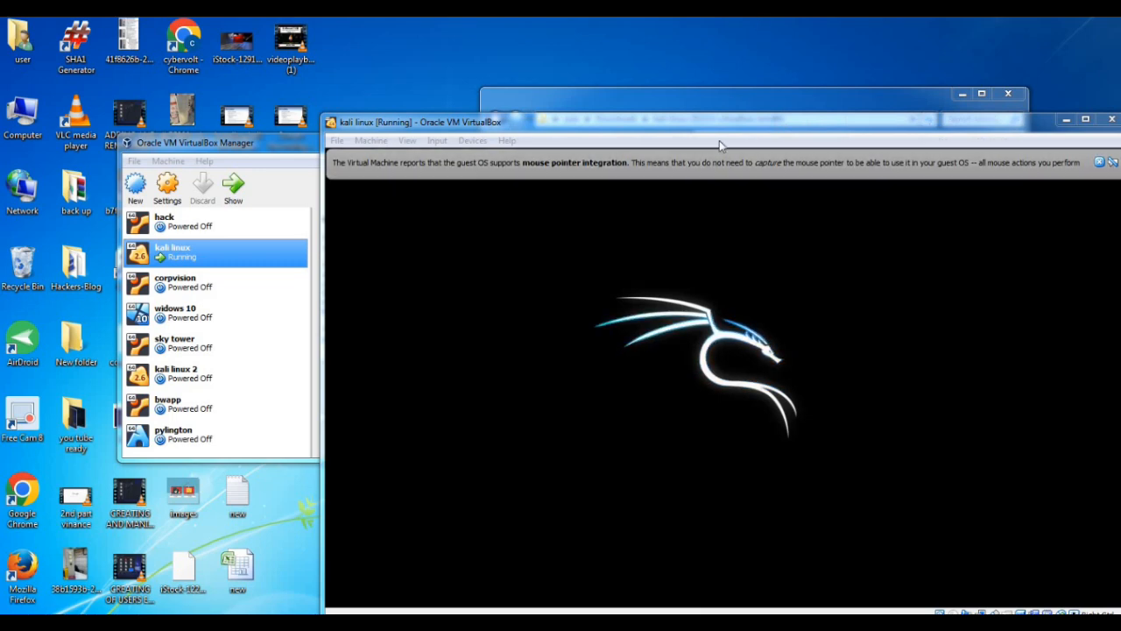
Step: Reposition the running kali linux machine's window and dismiss its mouse pointer integration message
{"action": "left_click_drag", "start_coordinate": [745, 125], "coordinate": [594, 77]}
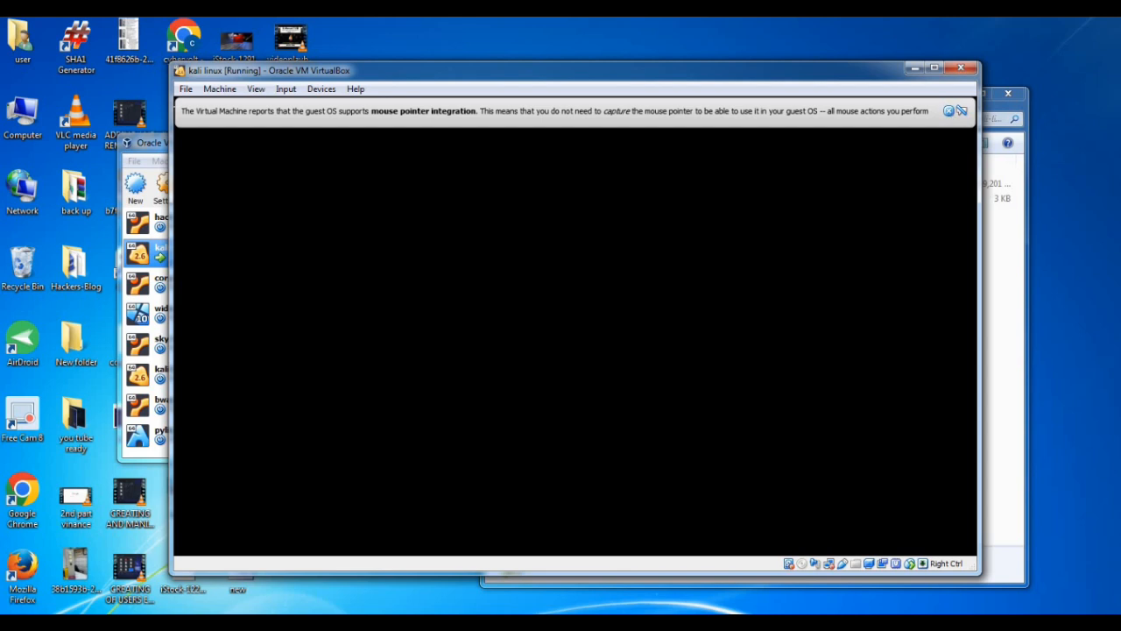
{"action": "left_click", "coordinate": [948, 112]}
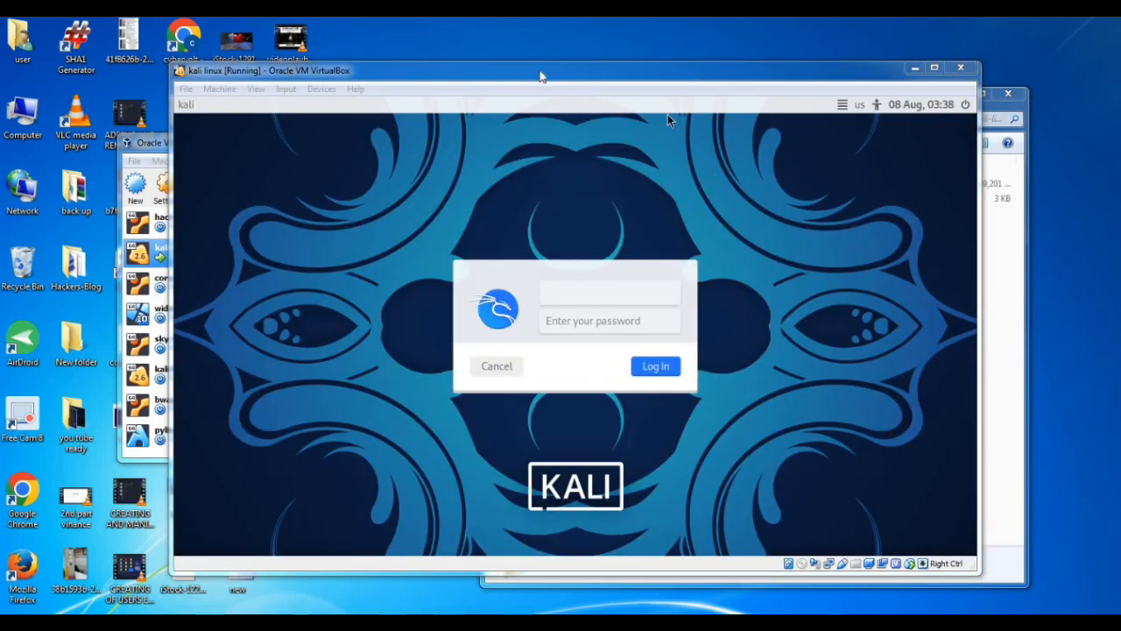
{"action": "left_click_drag", "start_coordinate": [539, 74], "coordinate": [498, 64]}
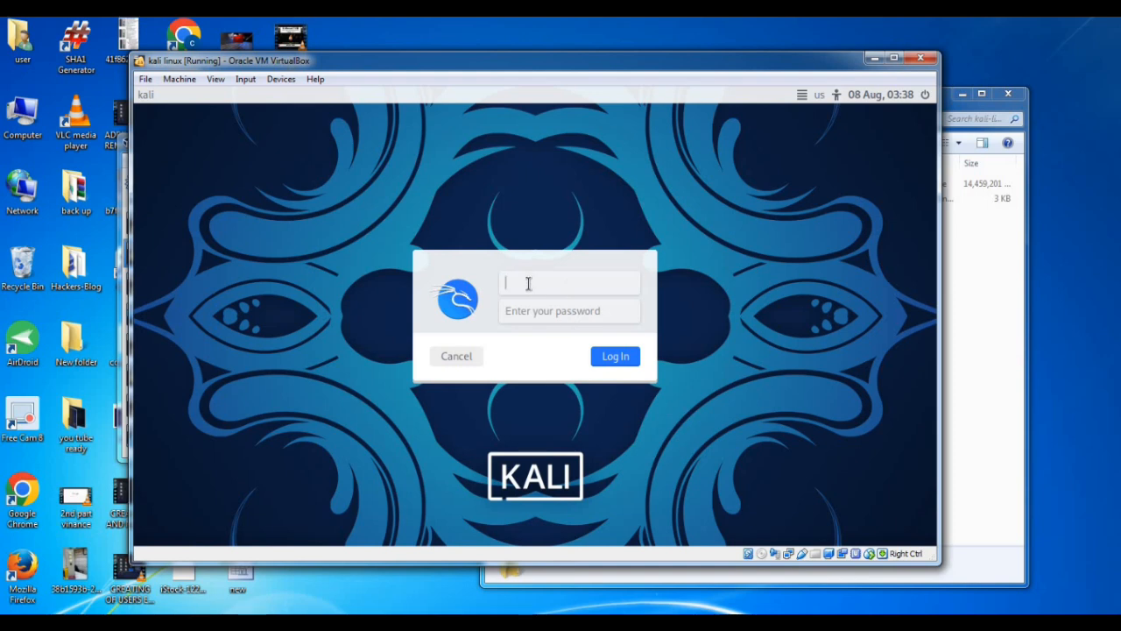
Step: Log in to Kali Linux as kali with the account password and close the open terminal and file manager windows
{"action": "type", "text": "kali"}
{"action": "key", "text": "Tab"}
{"action": "type", "text": "kal"}
{"action": "left_click", "coordinate": [612, 355]}
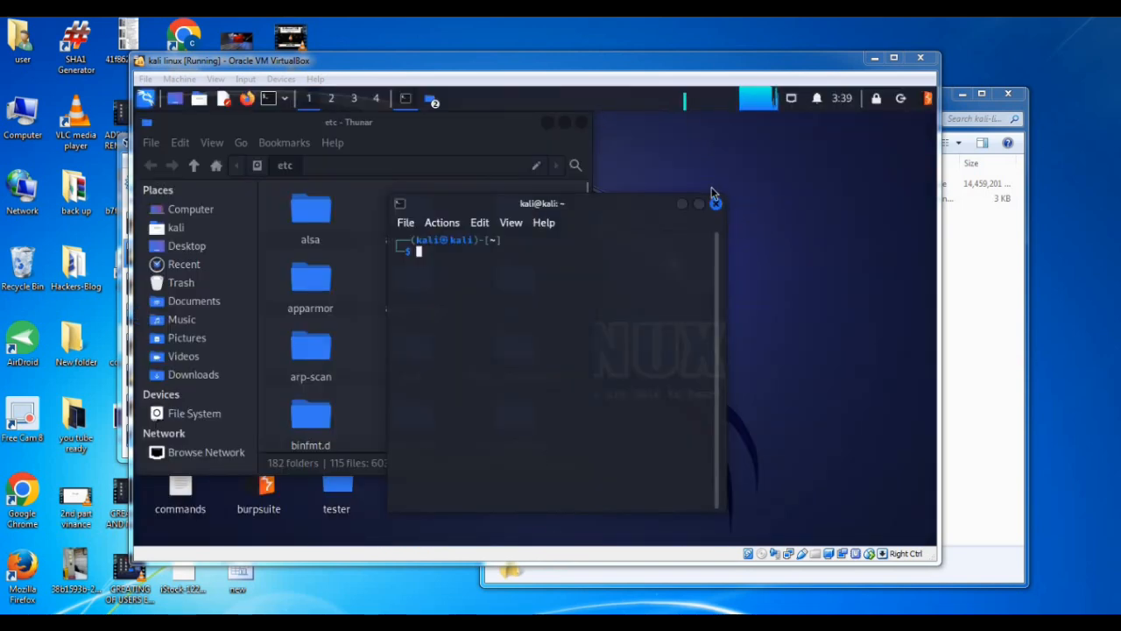
{"action": "left_click", "coordinate": [716, 203]}
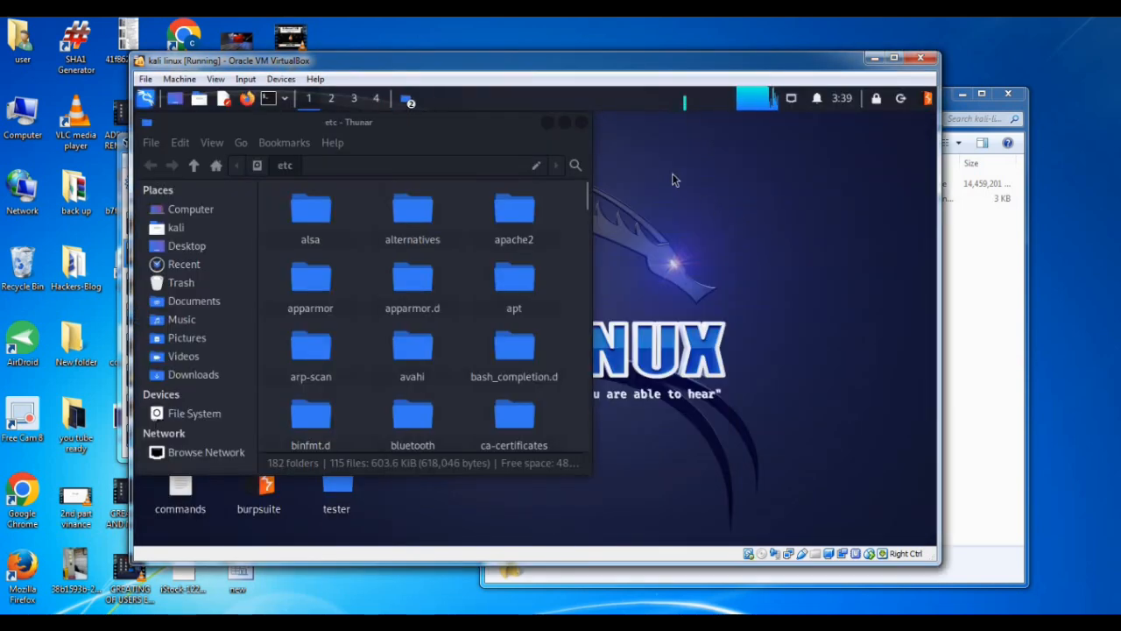
{"action": "left_click", "coordinate": [581, 123]}
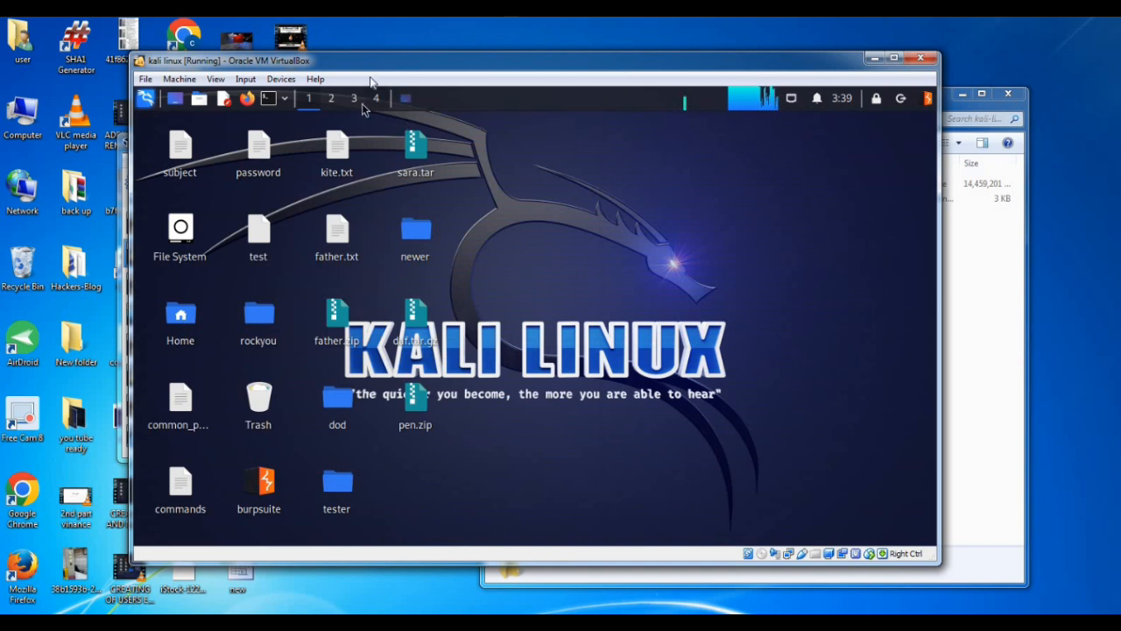